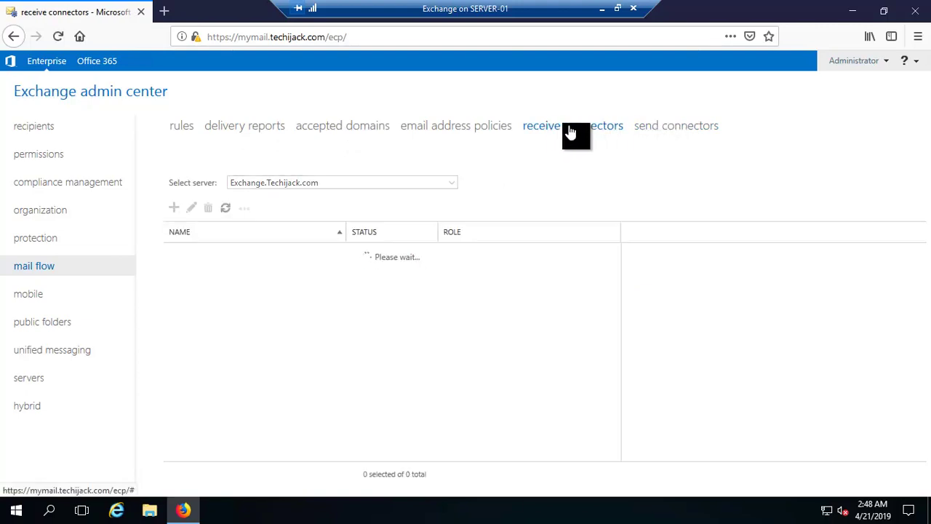
From the empty send connectors list, start a new send connector
{"action": "left_click", "coordinate": [659, 131]}
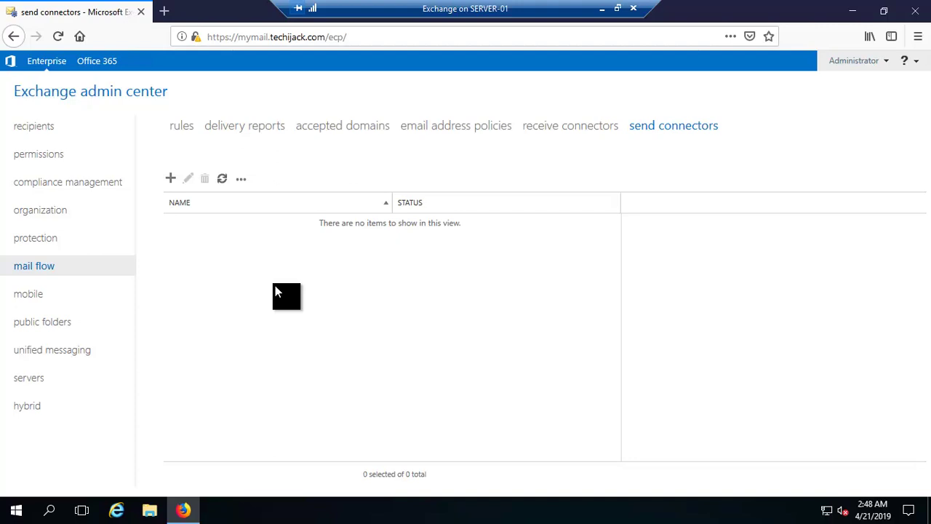
{"action": "left_click", "coordinate": [171, 182]}
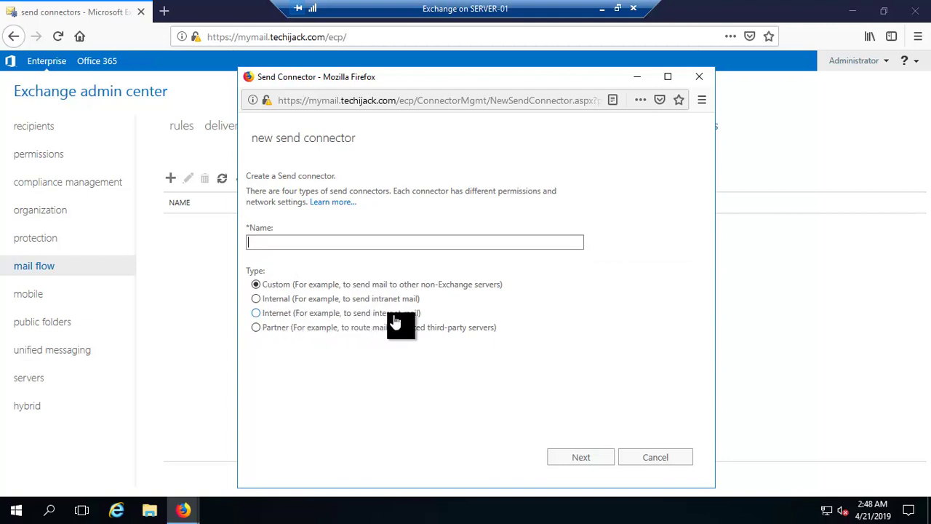
Name the connector 'Emails To Internet' with Internet type, keeping MX-record routing
{"action": "left_click", "coordinate": [256, 314]}
{"action": "left_click", "coordinate": [284, 243]}
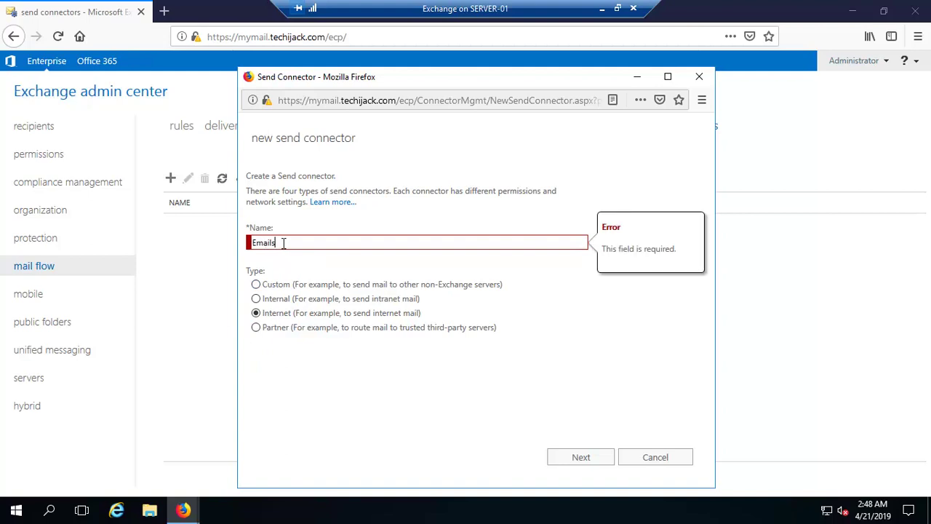
{"action": "type", "text": "Emails To Internet"}
{"action": "left_click", "coordinate": [572, 460]}
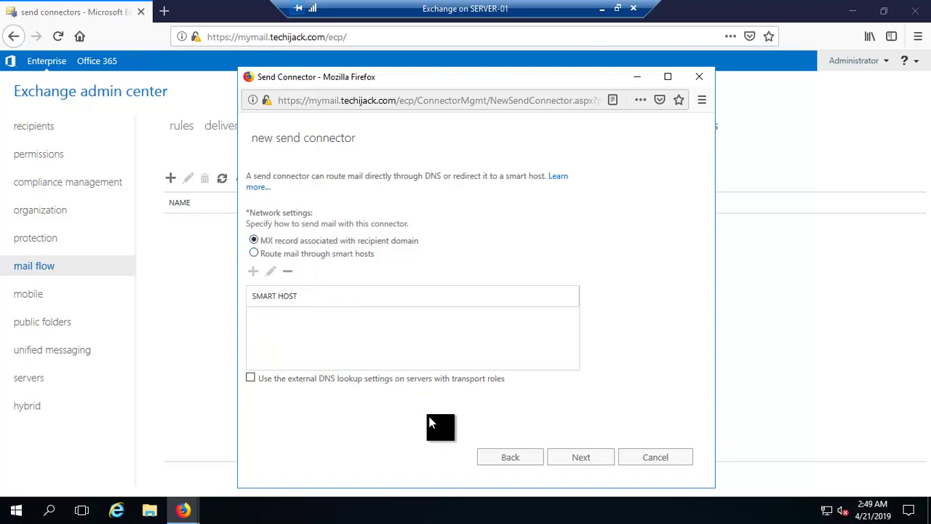
{"action": "left_click", "coordinate": [567, 460]}
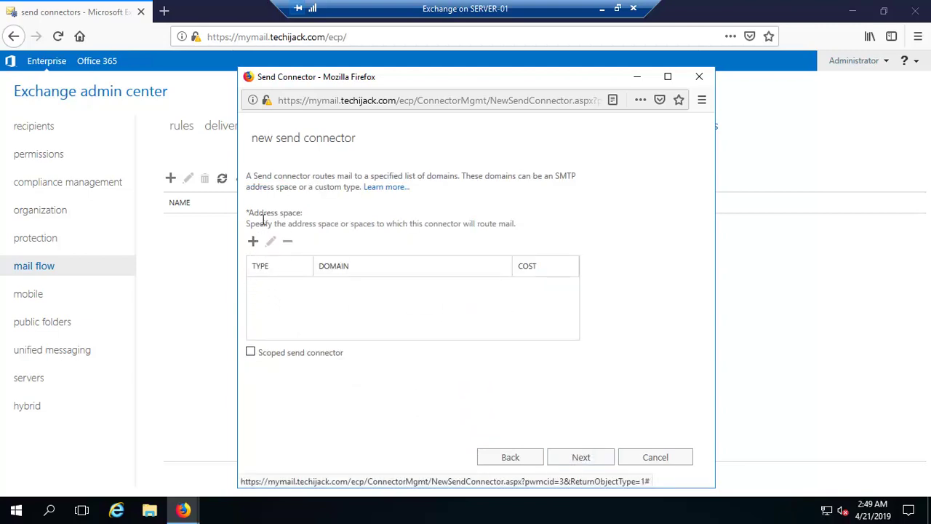
Add an SMTP address space of * with cost 1 to the connector
{"action": "left_click", "coordinate": [251, 243]}
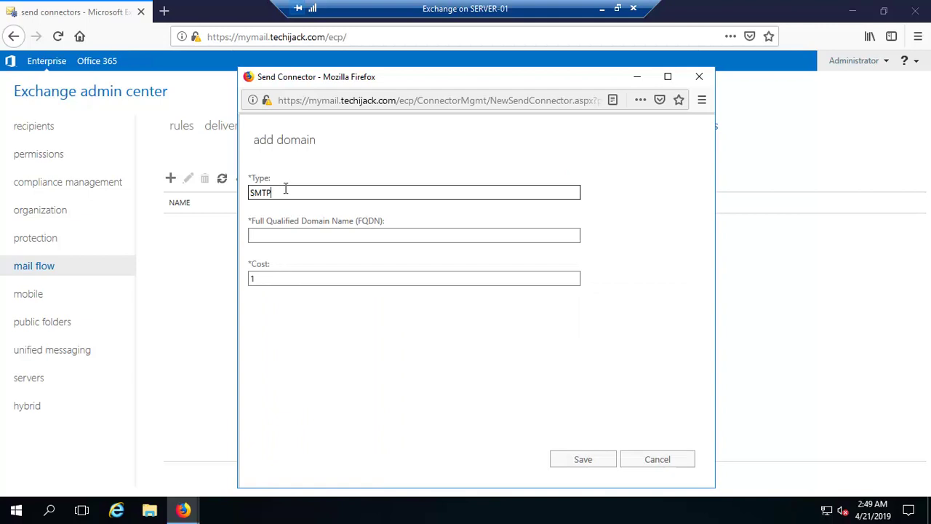
{"action": "left_click_drag", "start_coordinate": [274, 192], "coordinate": [249, 193]}
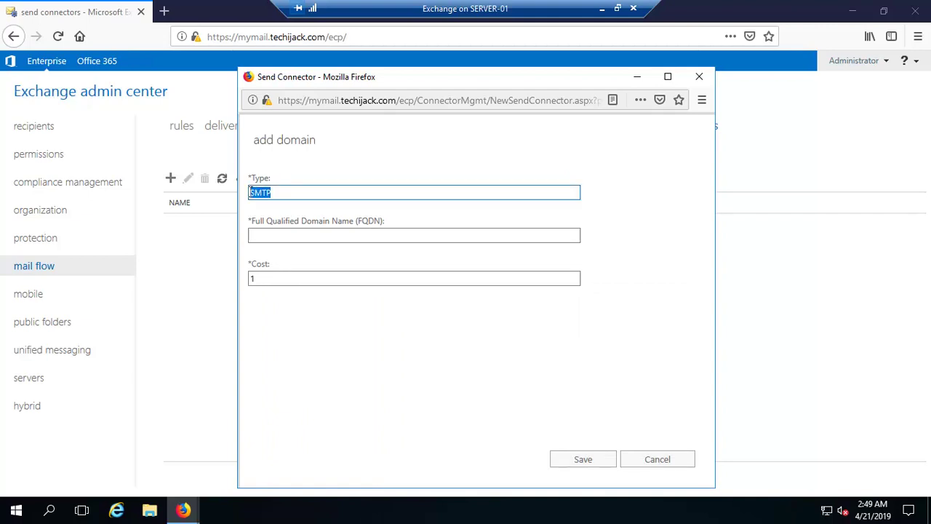
{"action": "left_click", "coordinate": [258, 234]}
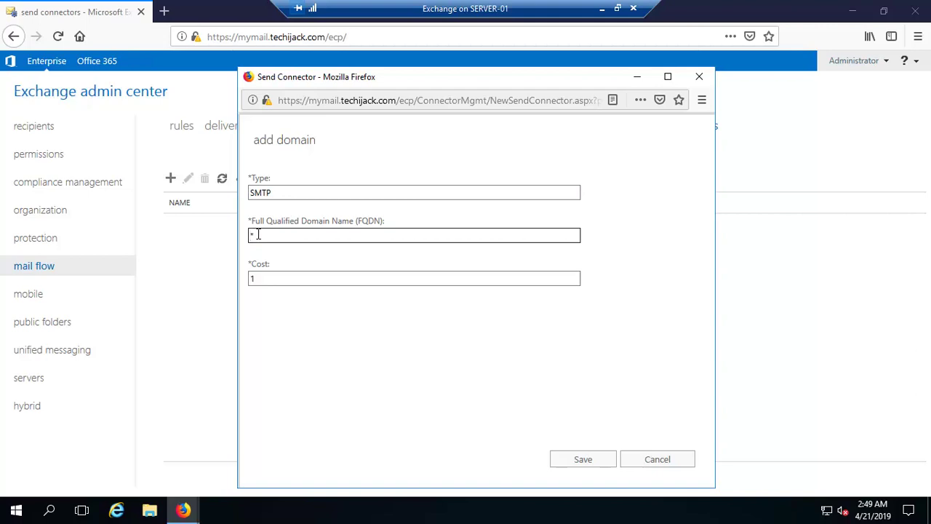
{"action": "left_click", "coordinate": [583, 463]}
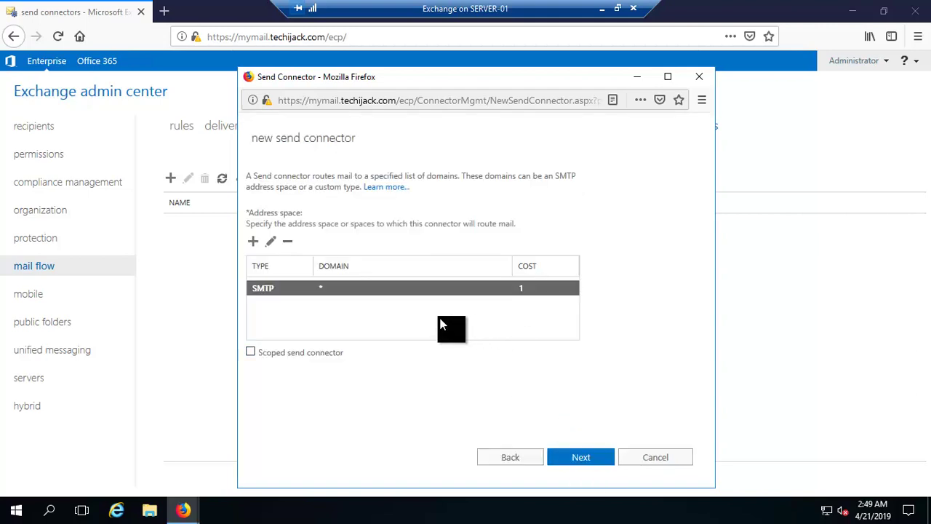
{"action": "left_click", "coordinate": [580, 465]}
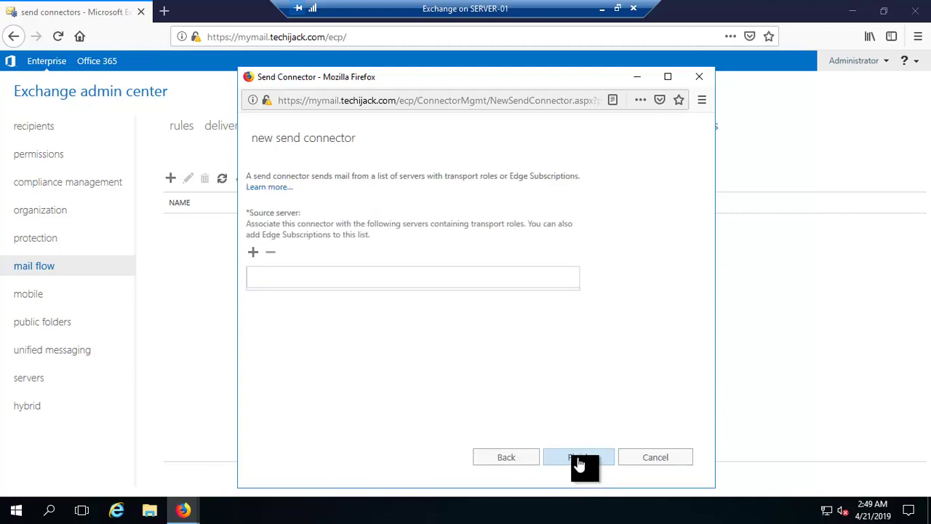
Add EXCHANGE as the source server and finish the Emails To Internet connector
{"action": "left_click", "coordinate": [253, 252]}
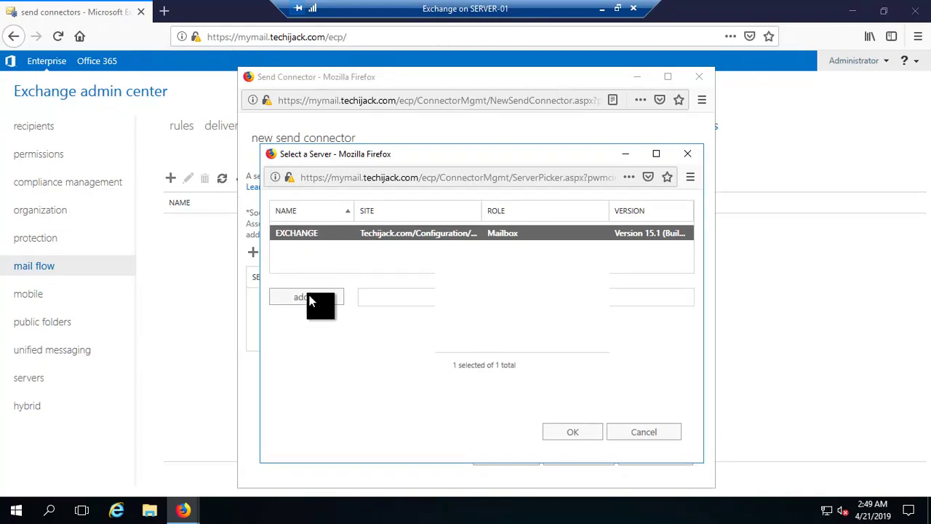
{"action": "left_click", "coordinate": [334, 318]}
{"action": "left_click", "coordinate": [307, 233]}
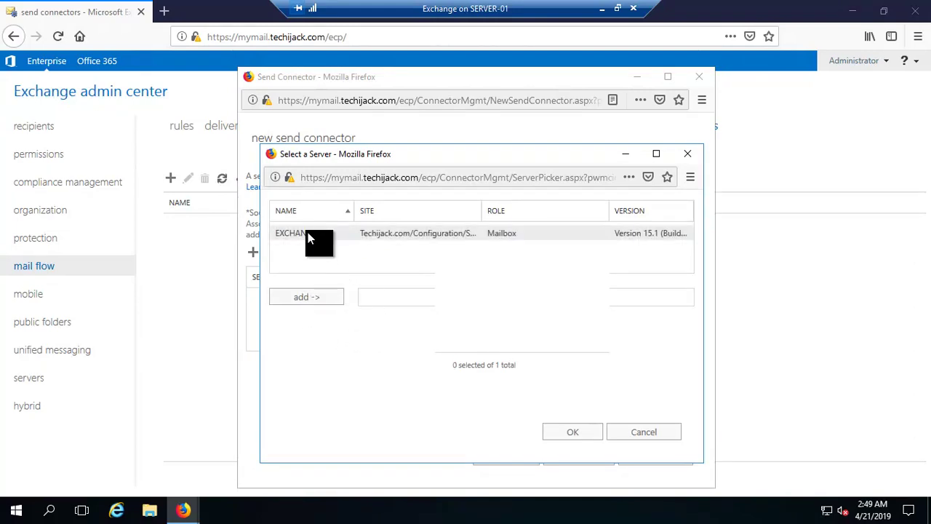
{"action": "left_click", "coordinate": [573, 434]}
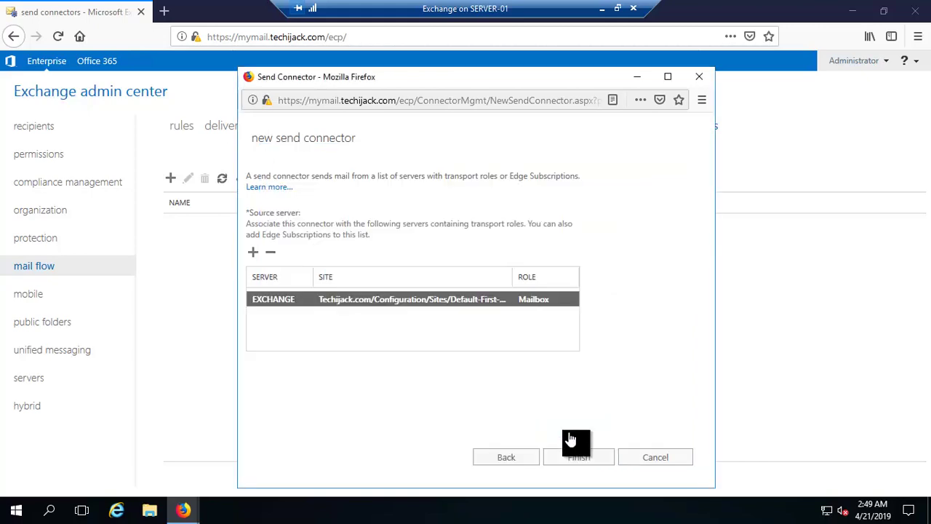
{"action": "left_click", "coordinate": [576, 460]}
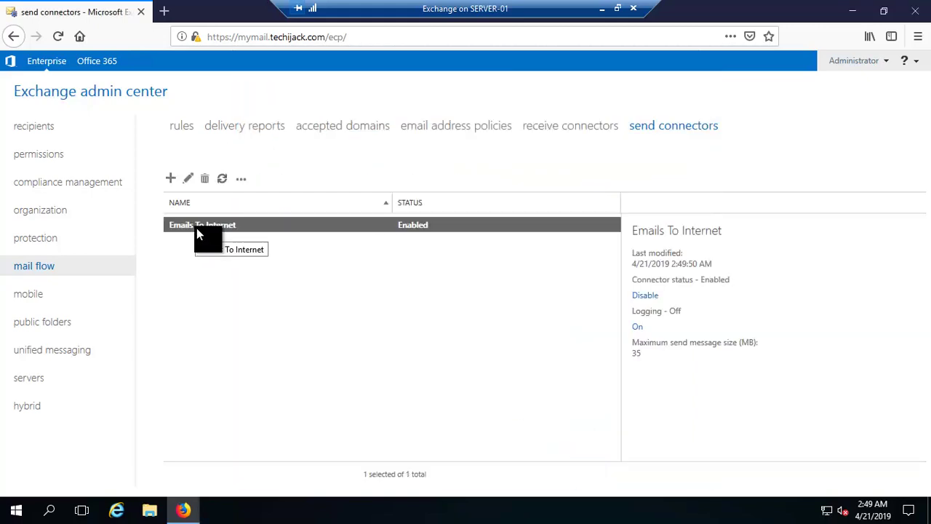
{"action": "left_click", "coordinate": [186, 182]}
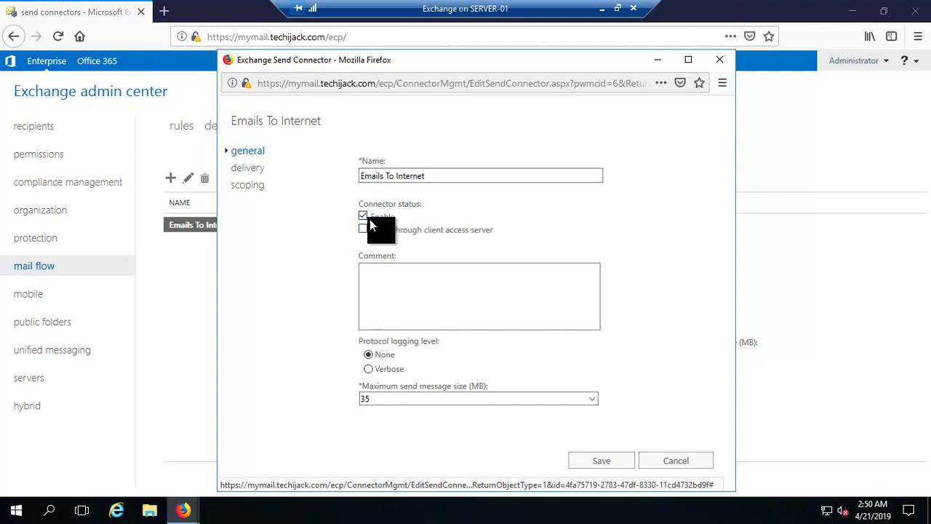
{"action": "left_click", "coordinate": [604, 467]}
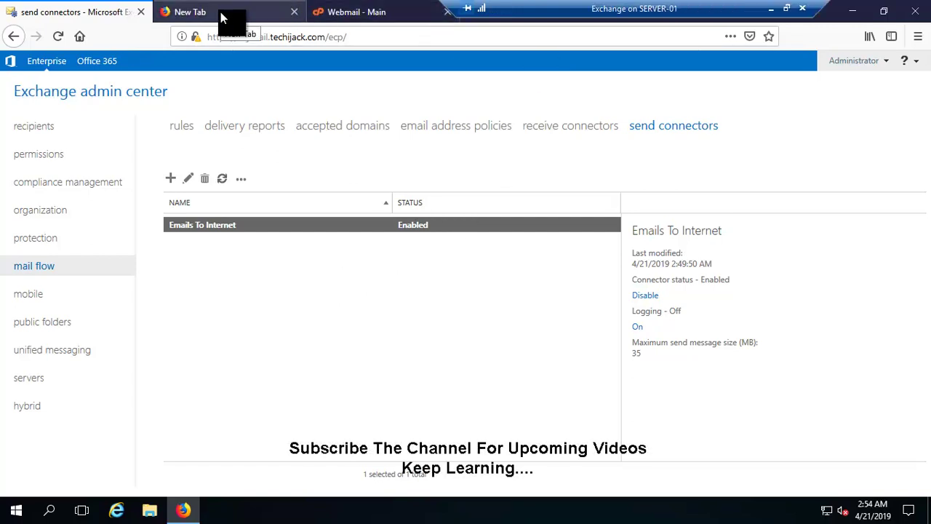
{"action": "left_click", "coordinate": [222, 19]}
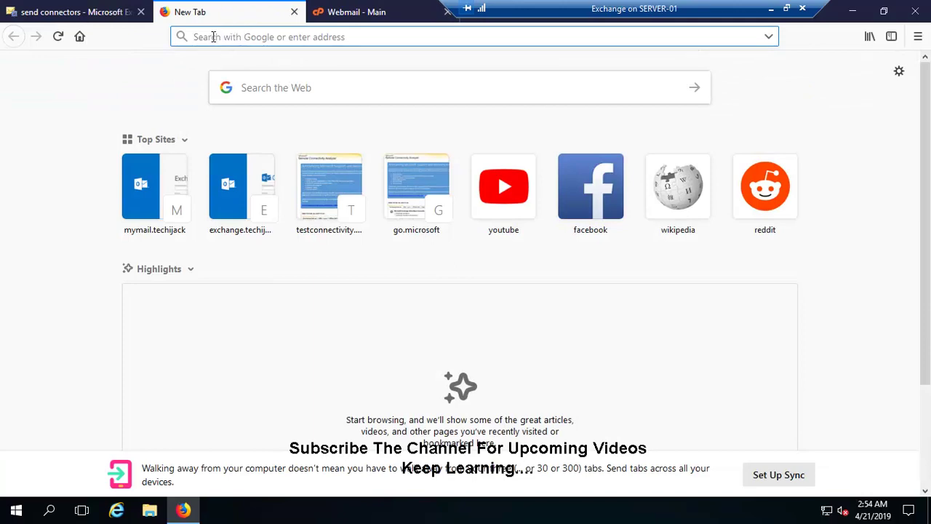
{"action": "type", "text": "ht"}
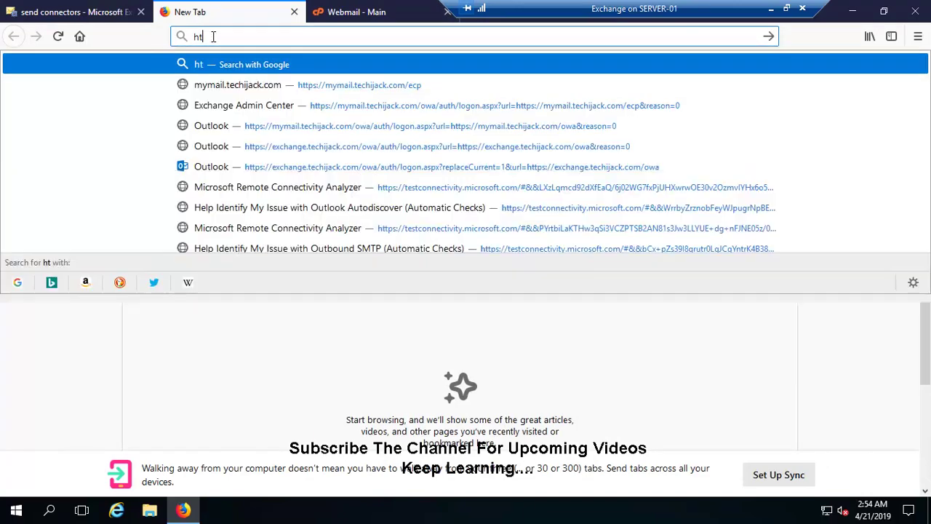
{"action": "type", "text": "tps:"}
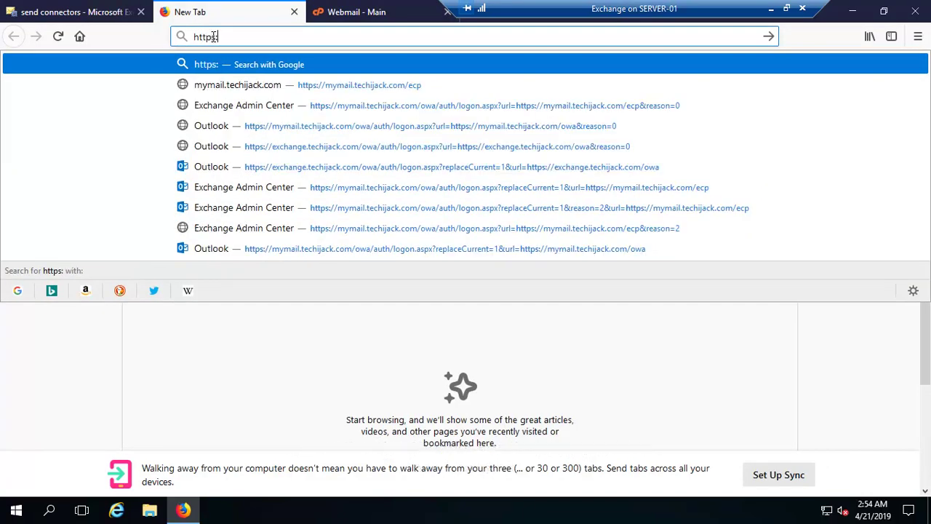
{"action": "type", "text": "//myma"}
{"action": "key", "text": "BackSpace"}
{"action": "key", "text": "BackSpace"}
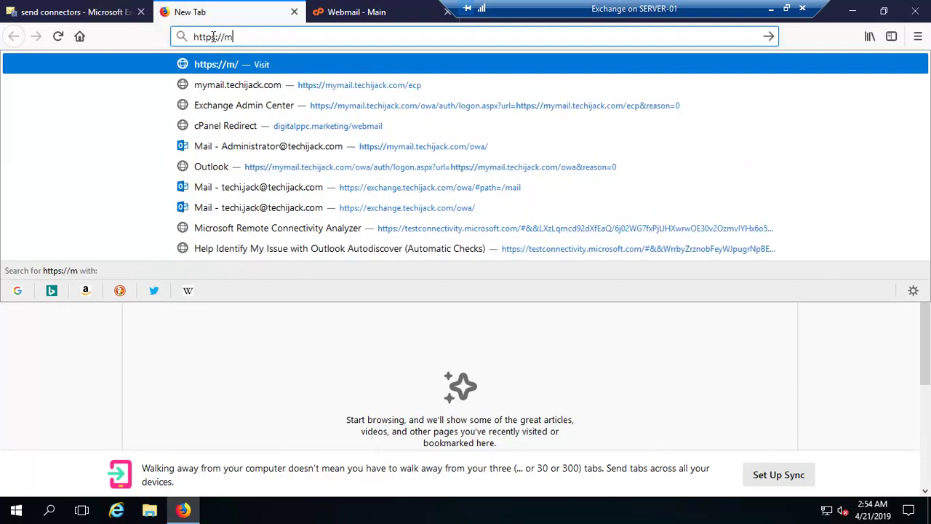
{"action": "type", "text": "my"}
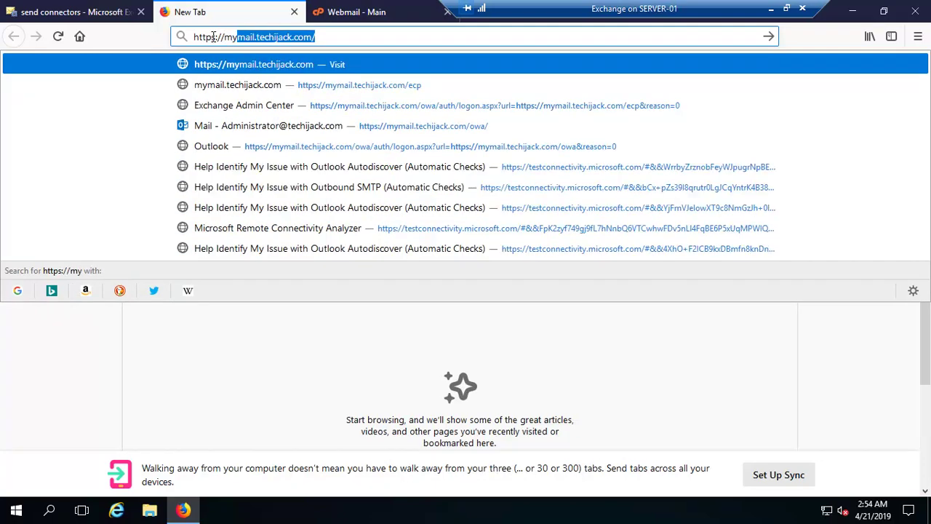
{"action": "key", "text": "End"}
{"action": "type", "text": "owa/"}
{"action": "key", "text": "Return"}
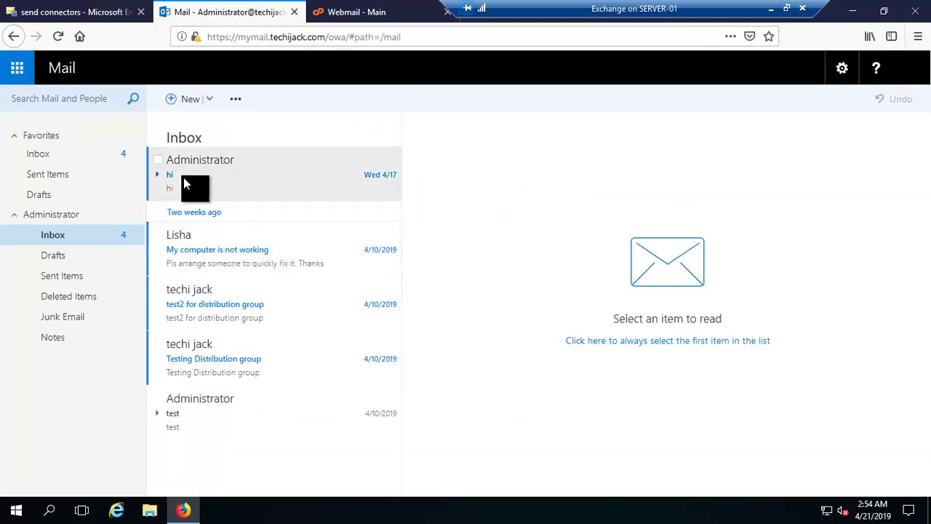
Start a new message addressed to the external digitalppc.marketing contact
{"action": "left_click", "coordinate": [184, 184]}
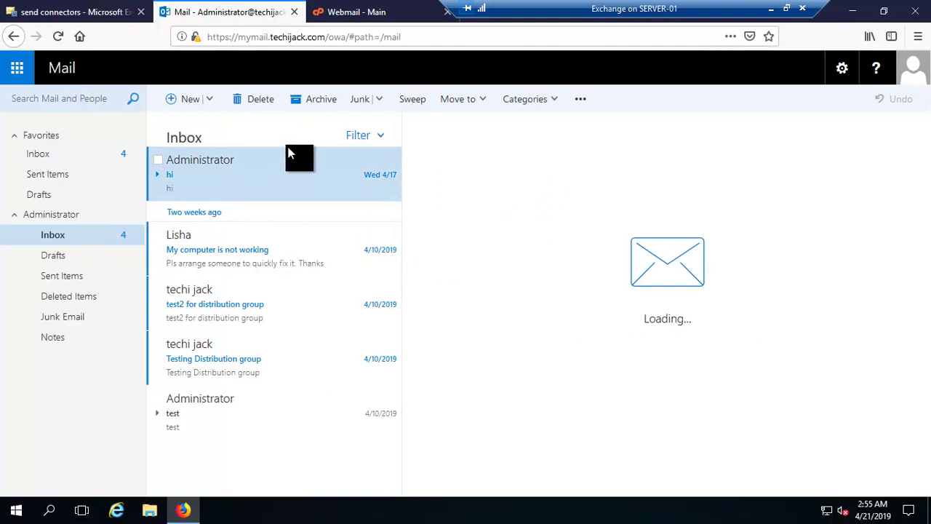
{"action": "left_click", "coordinate": [190, 101]}
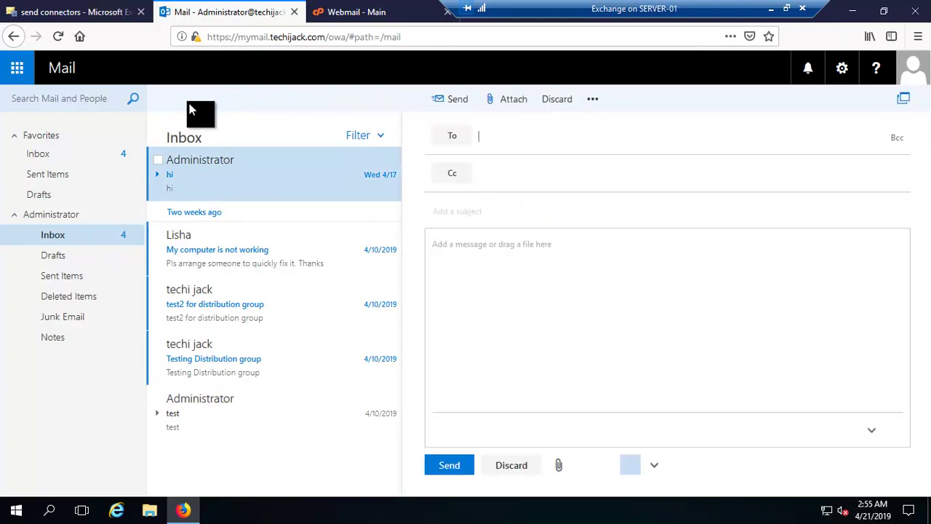
{"action": "left_click", "coordinate": [499, 136]}
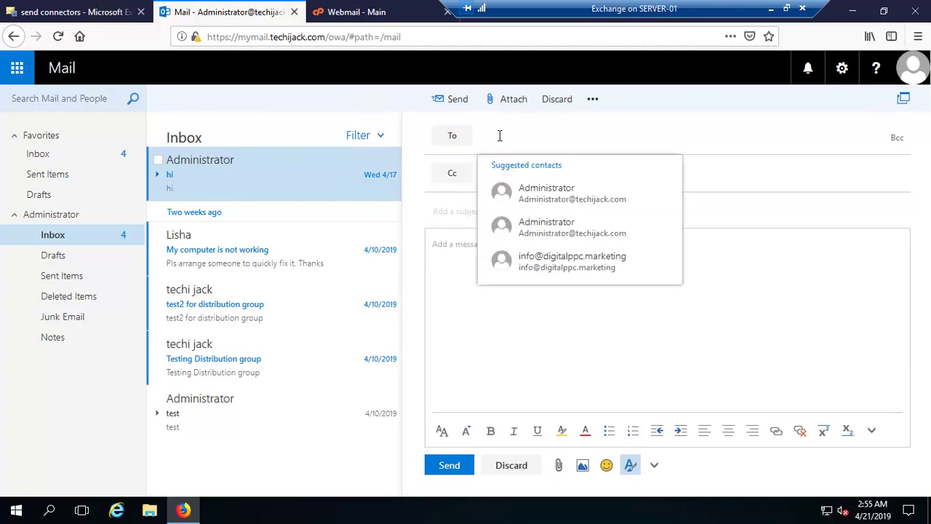
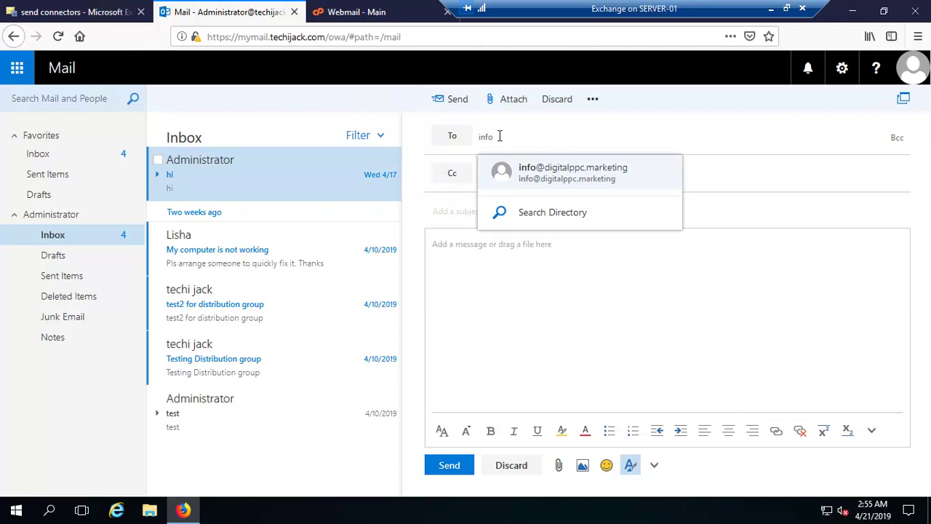
{"action": "left_click", "coordinate": [550, 179]}
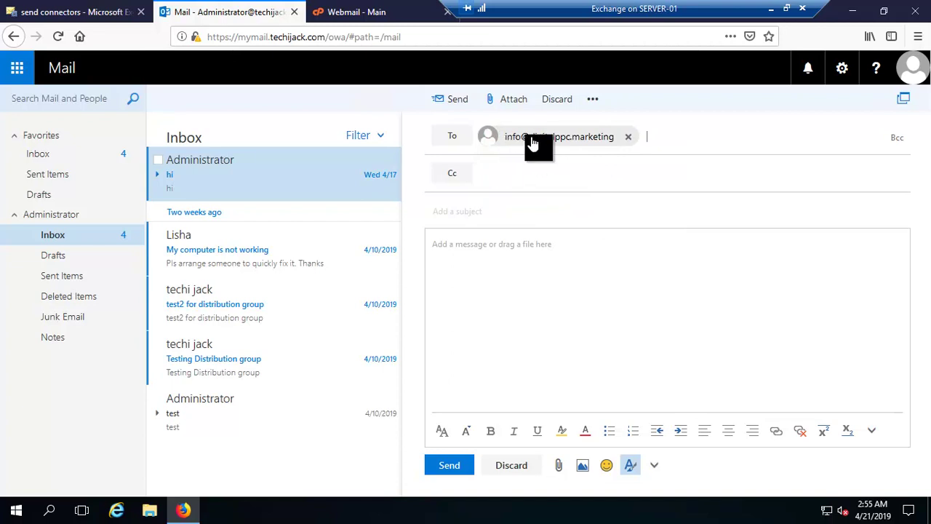
Give it subject 'test email to outside' and body 'hi', then send it
{"action": "left_click", "coordinate": [482, 215]}
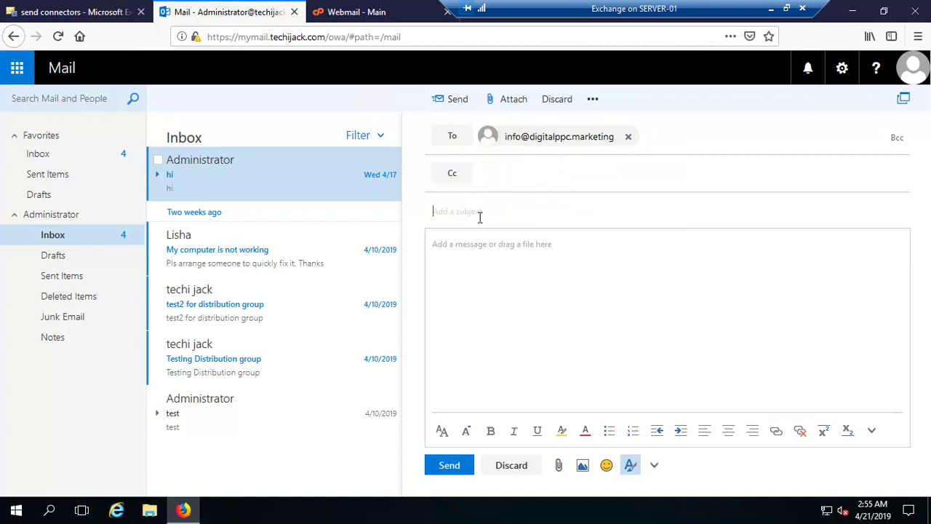
{"action": "type", "text": "test email to su"}
{"action": "left_click", "coordinate": [549, 284]}
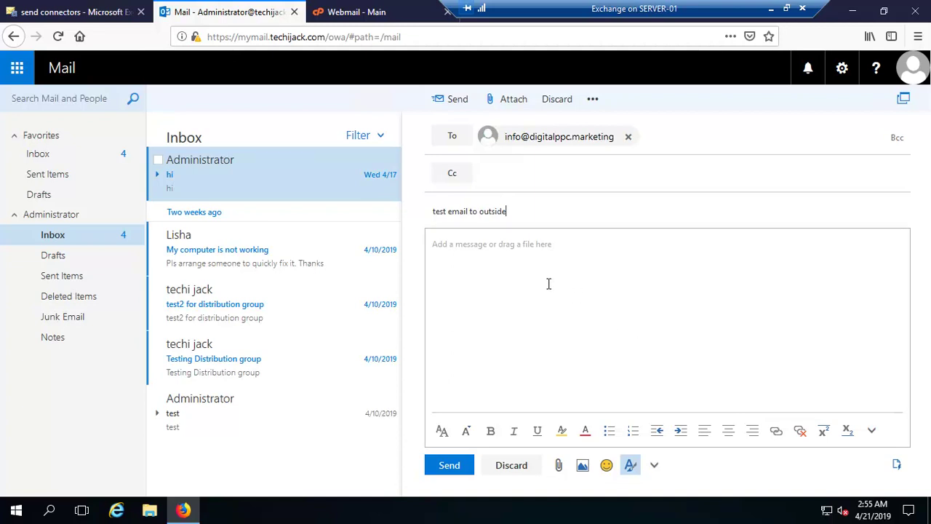
{"action": "type", "text": "hi"}
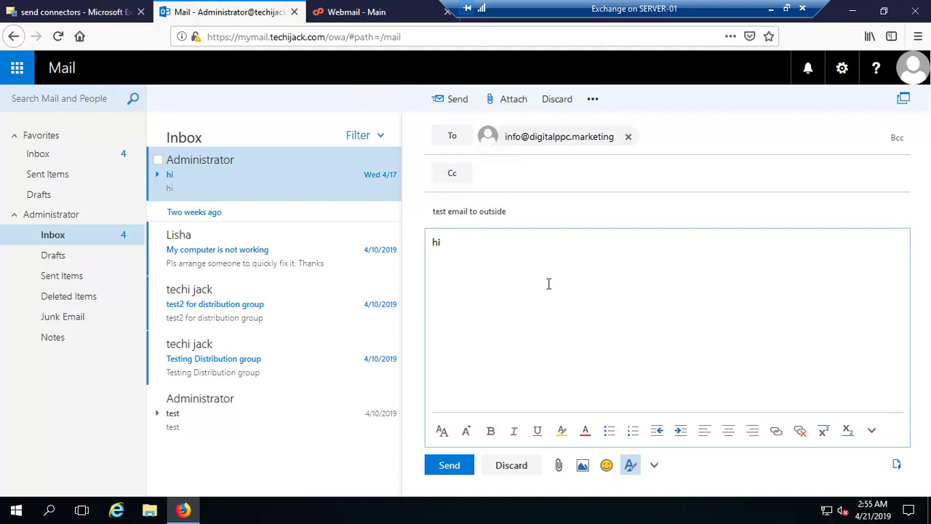
{"action": "left_click", "coordinate": [453, 466]}
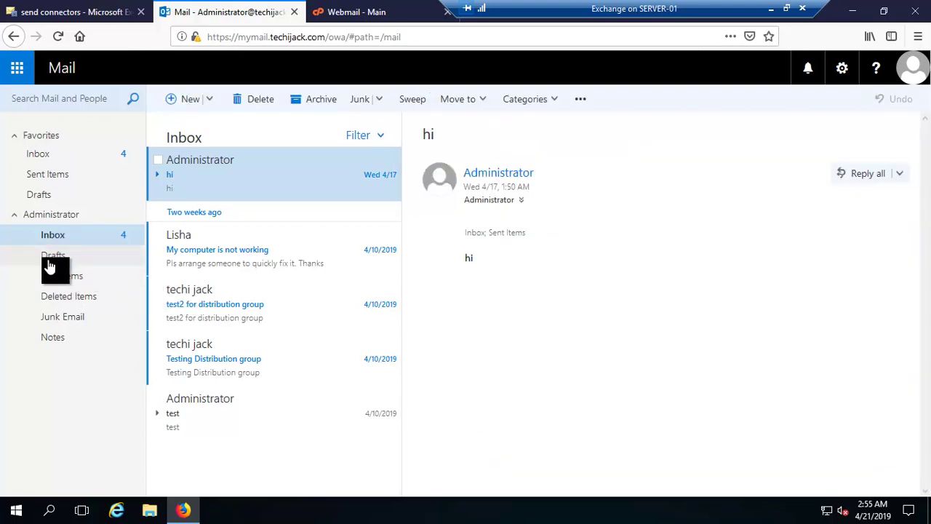
{"action": "left_click", "coordinate": [57, 283]}
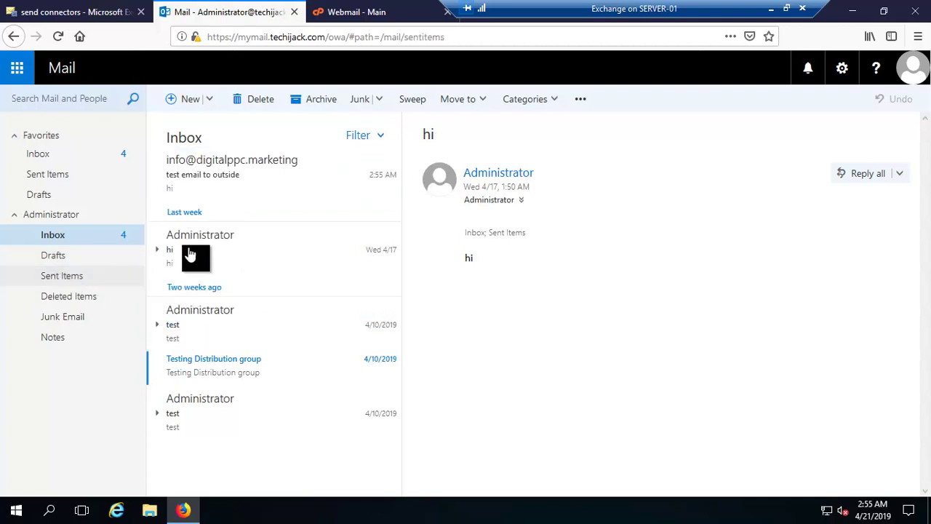
{"action": "left_click", "coordinate": [209, 179]}
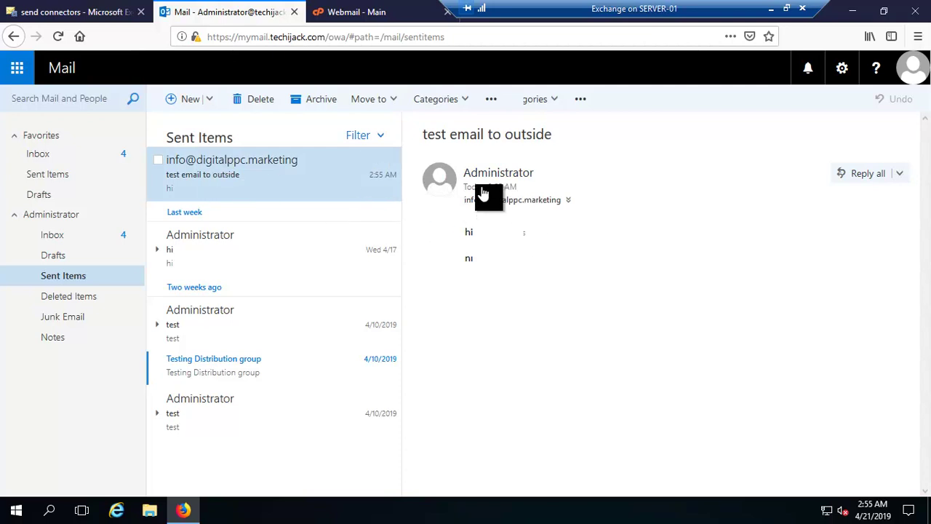
{"action": "left_click", "coordinate": [841, 73]}
{"action": "left_click", "coordinate": [782, 103]}
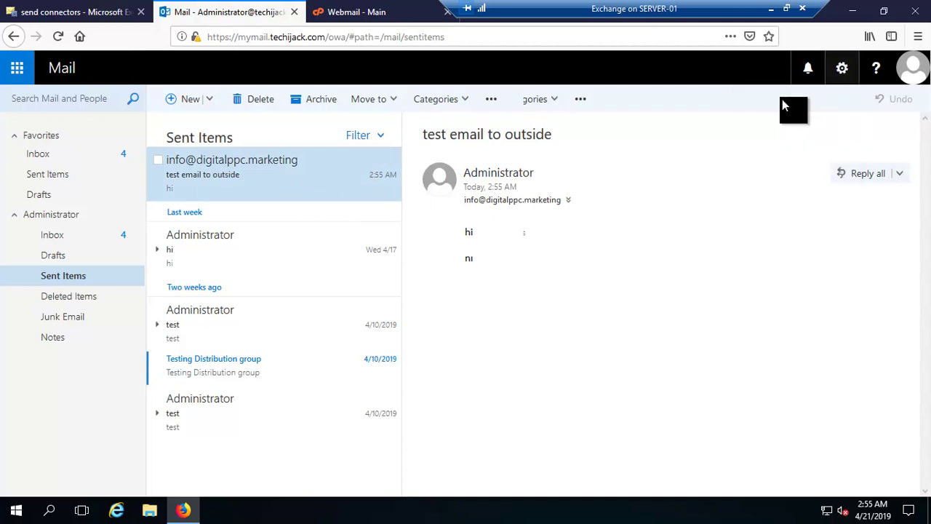
{"action": "left_click", "coordinate": [51, 244]}
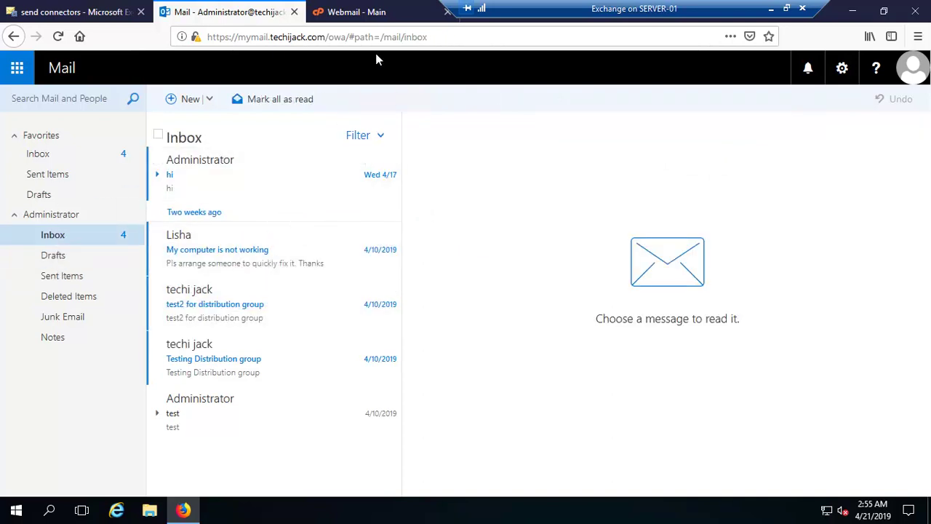
Refresh the external Roundcube inbox and open the arrived 'test email to outside' message
{"action": "left_click", "coordinate": [359, 13]}
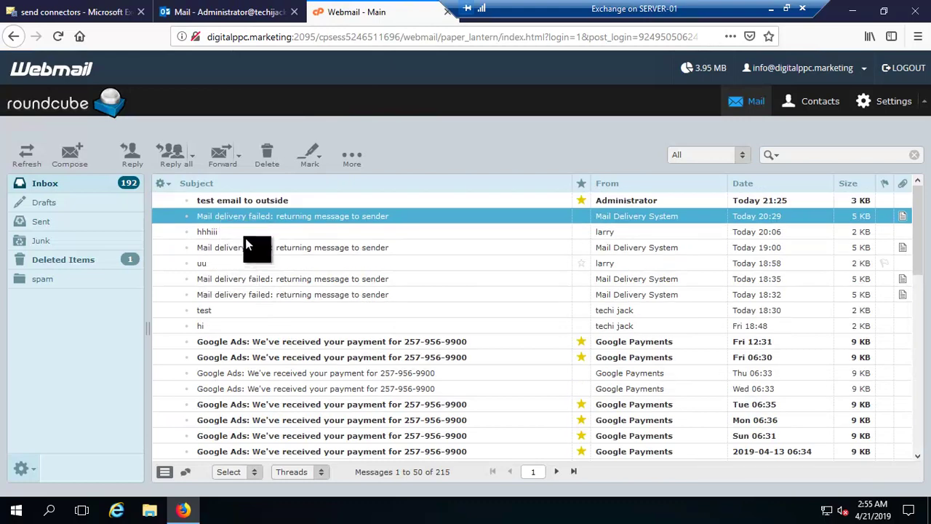
{"action": "left_click", "coordinate": [28, 161]}
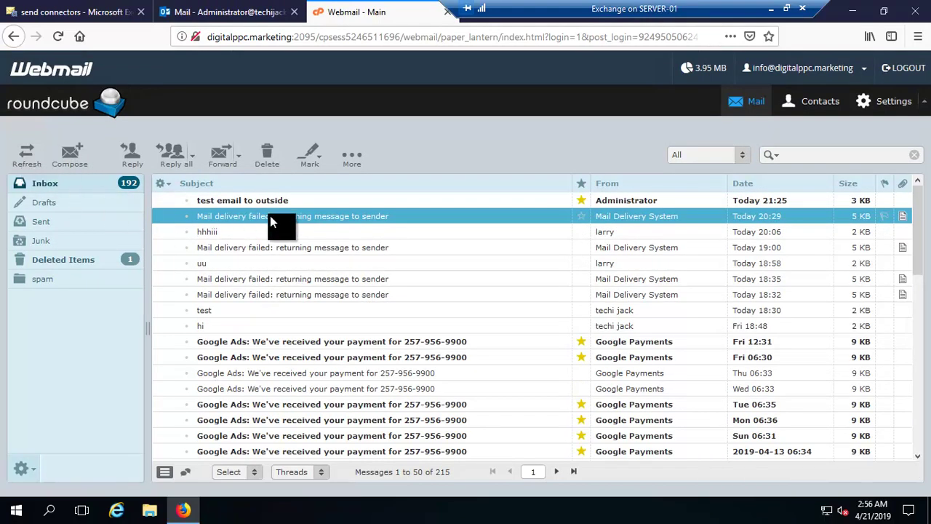
{"action": "left_click", "coordinate": [213, 203]}
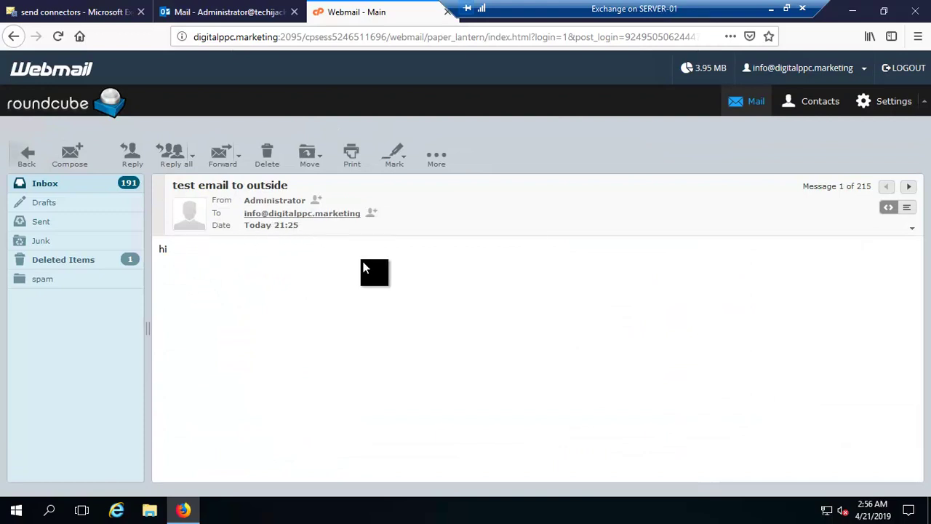
{"action": "left_click", "coordinate": [269, 207]}
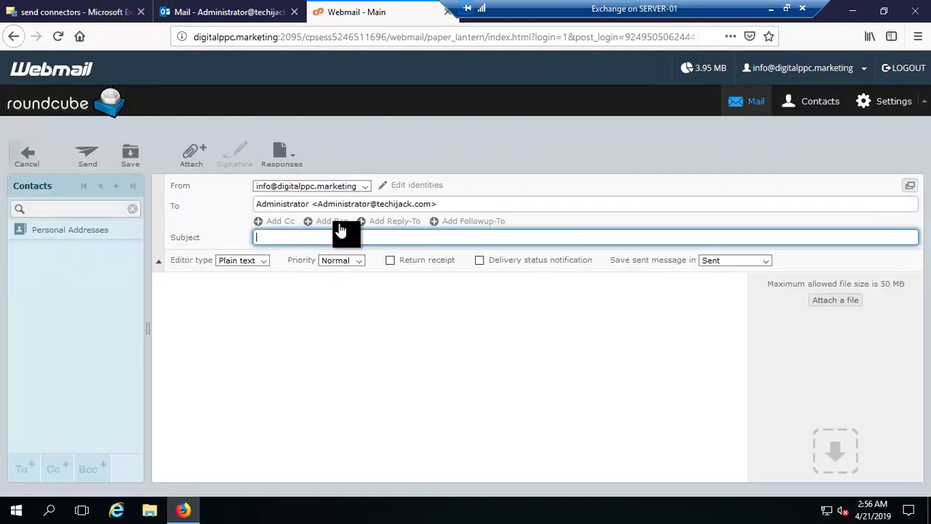
{"action": "left_click_drag", "start_coordinate": [315, 204], "coordinate": [440, 207]}
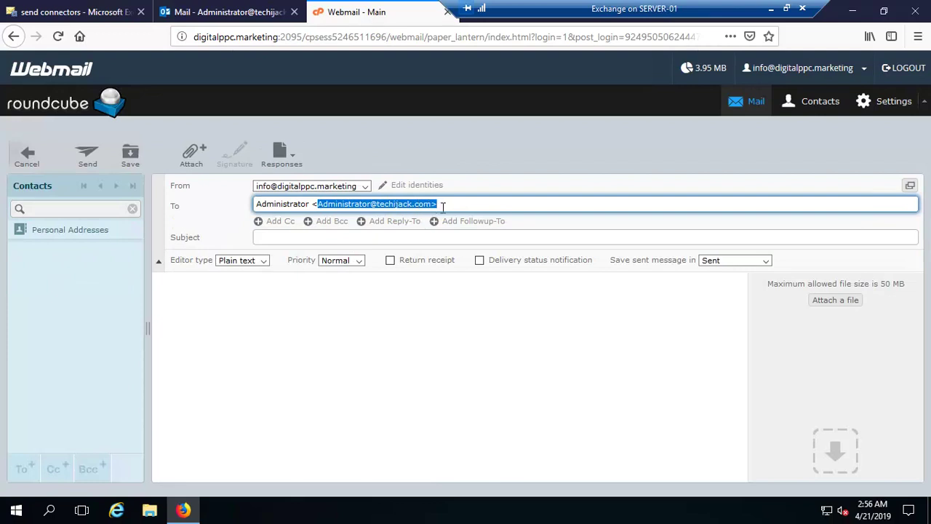
{"action": "left_click", "coordinate": [28, 159]}
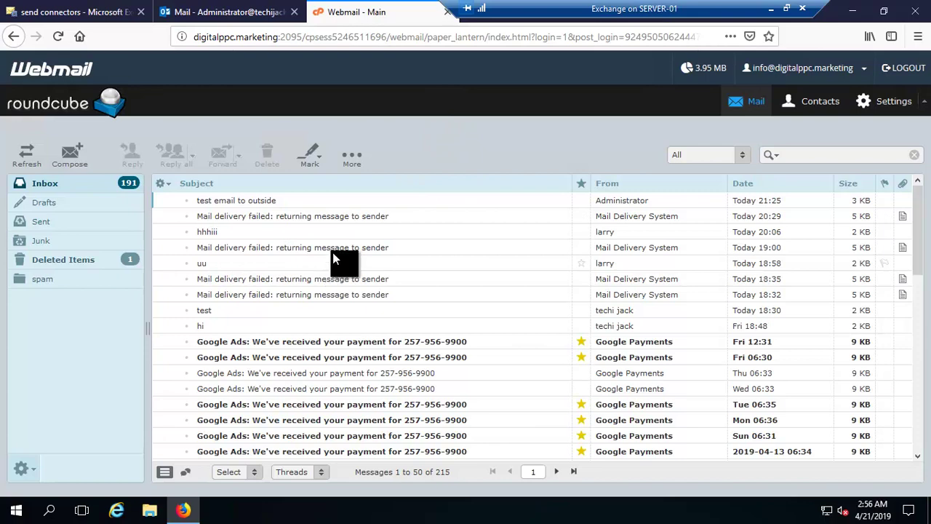
Reply 'received.' to Administrator's test email
{"action": "left_click", "coordinate": [222, 202]}
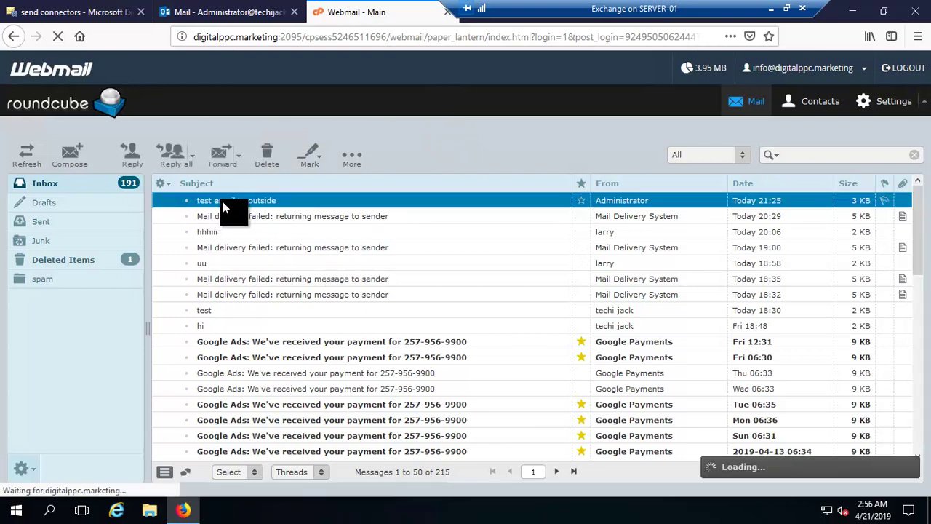
{"action": "left_click", "coordinate": [133, 164]}
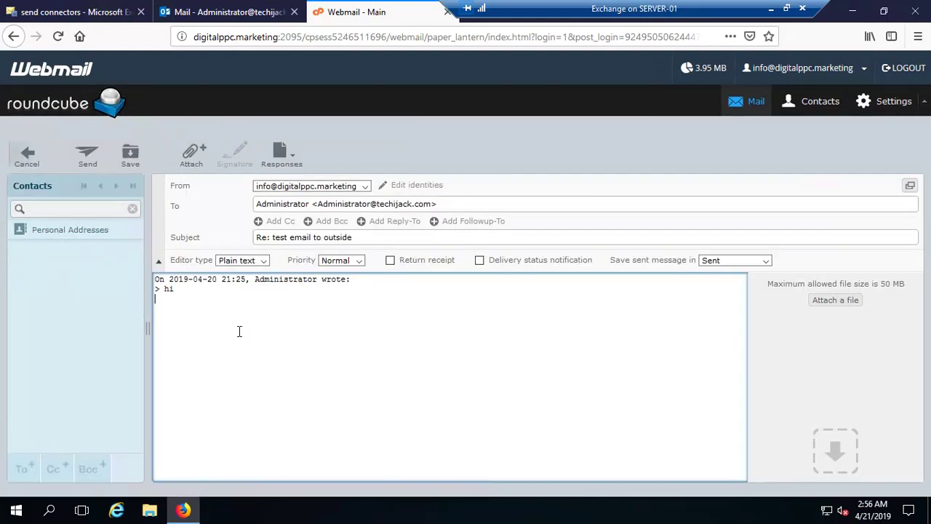
{"action": "type", "text": "t"}
{"action": "key", "text": "BackSpace"}
{"action": "type", "text": "received."}
{"action": "left_click", "coordinate": [80, 159]}
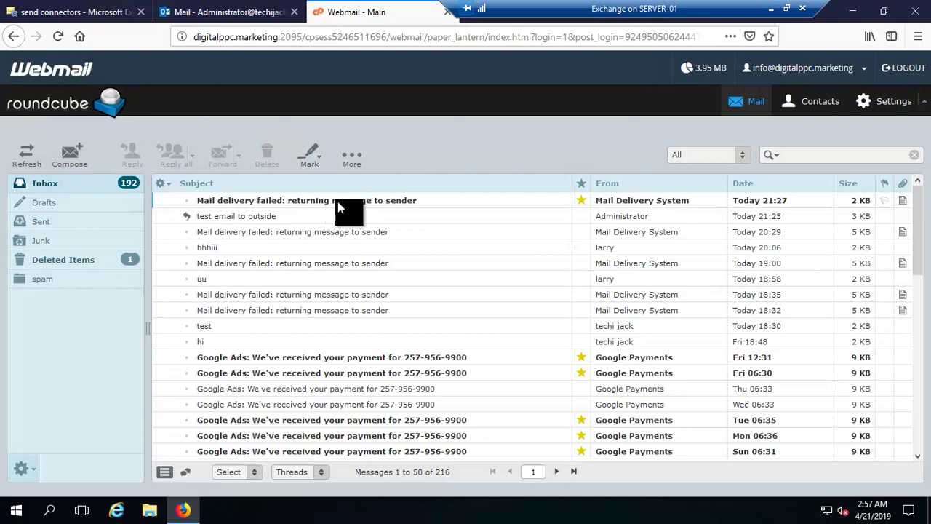
Read the Mail delivery failed notice, then return to the inbox
{"action": "double_click", "coordinate": [365, 208]}
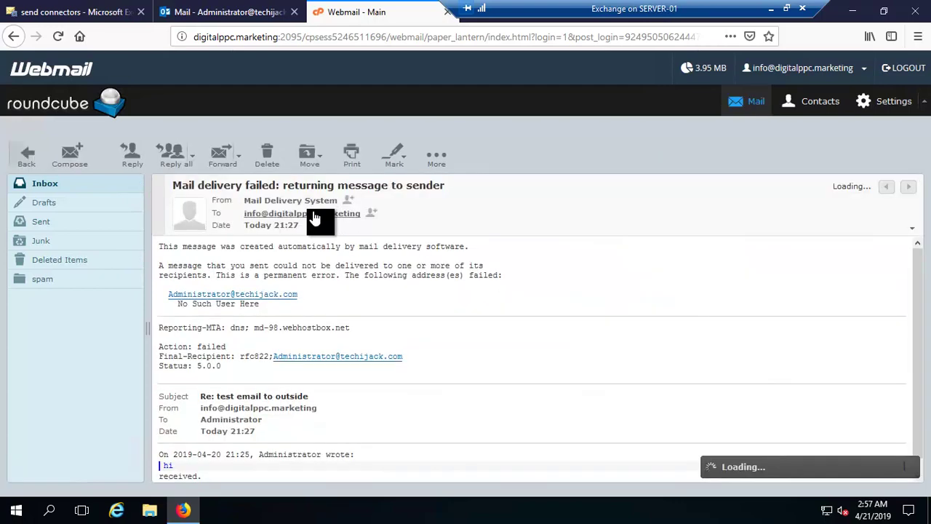
{"action": "scroll", "coordinate": [360, 333], "scroll_direction": "down", "scroll_amount": 1}
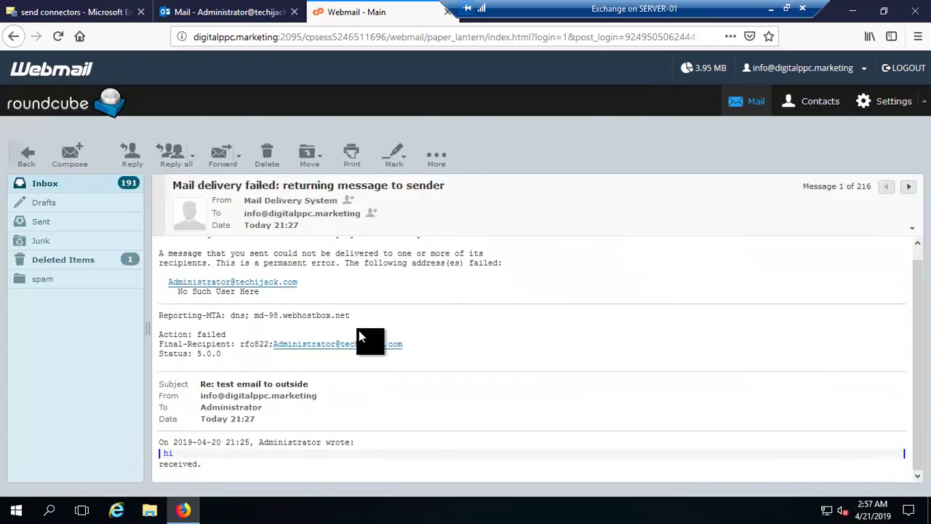
{"action": "scroll", "coordinate": [360, 333], "scroll_direction": "up", "scroll_amount": 1}
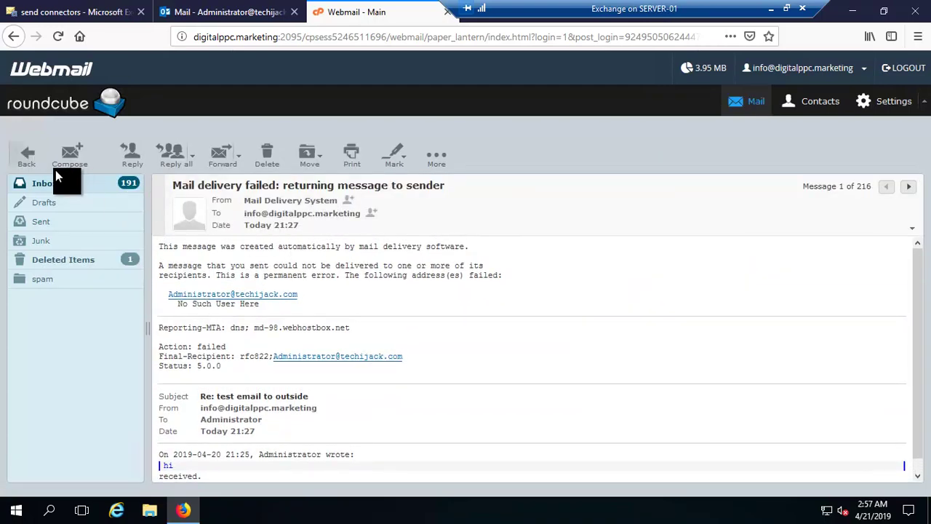
{"action": "left_click", "coordinate": [28, 162]}
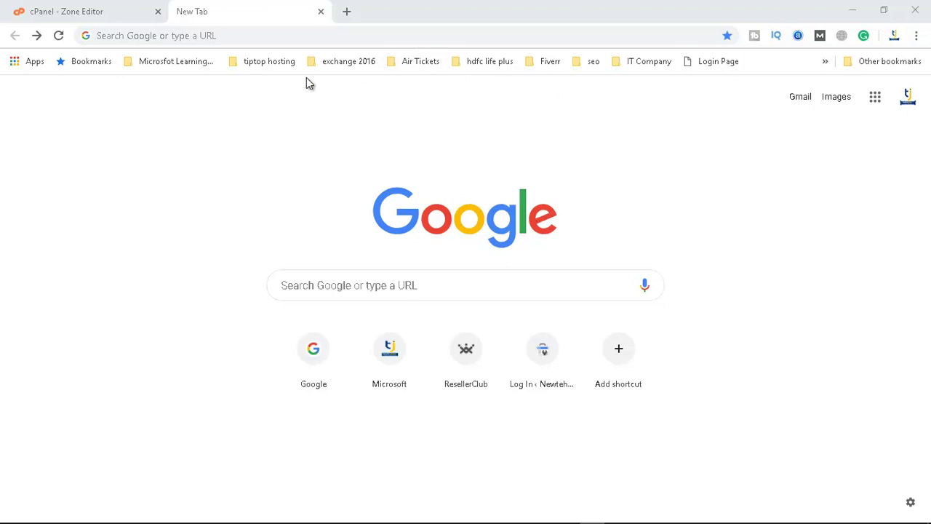
In the cPanel Zone Editor, start a new DNS record of type MX
{"action": "left_click", "coordinate": [89, 18]}
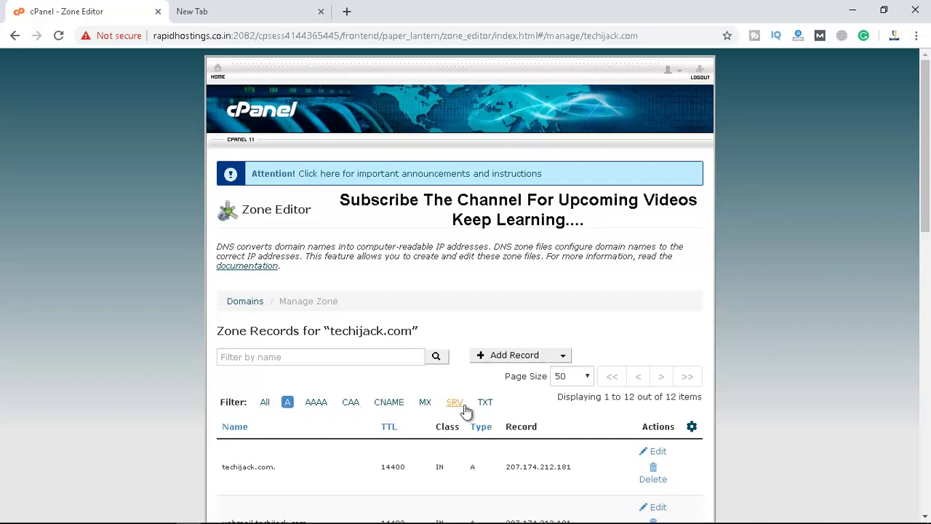
{"action": "left_click", "coordinate": [525, 355]}
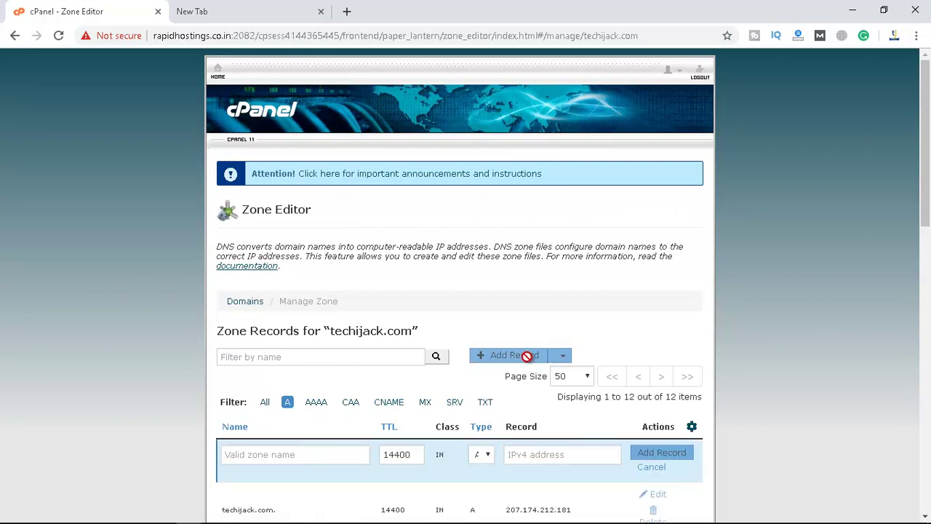
{"action": "left_click", "coordinate": [487, 455]}
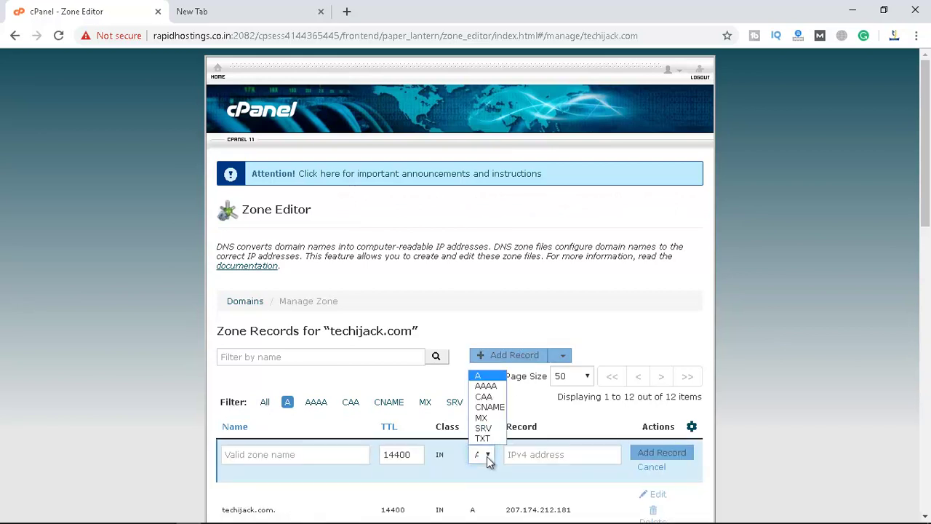
{"action": "left_click", "coordinate": [483, 420]}
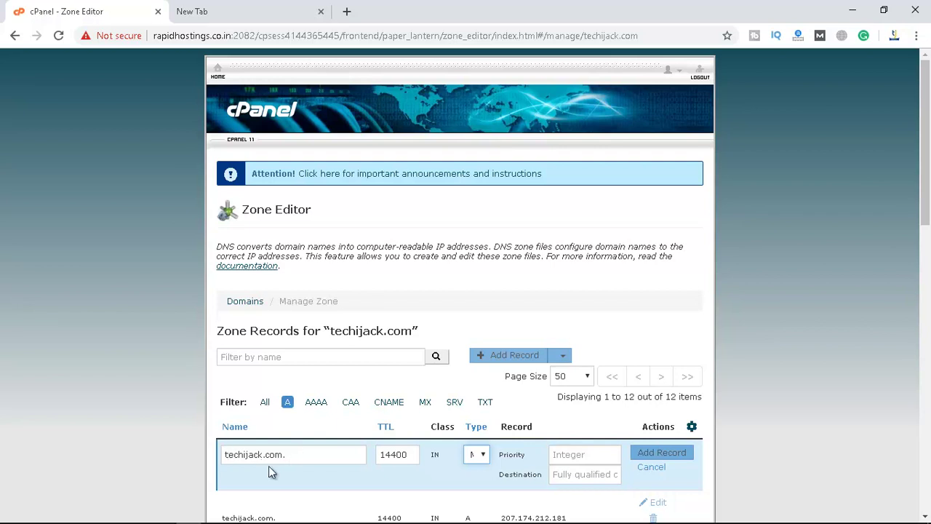
Set the MX destination to mymail.techijack.com with priority 0
{"action": "left_click_drag", "start_coordinate": [293, 461], "coordinate": [232, 462]}
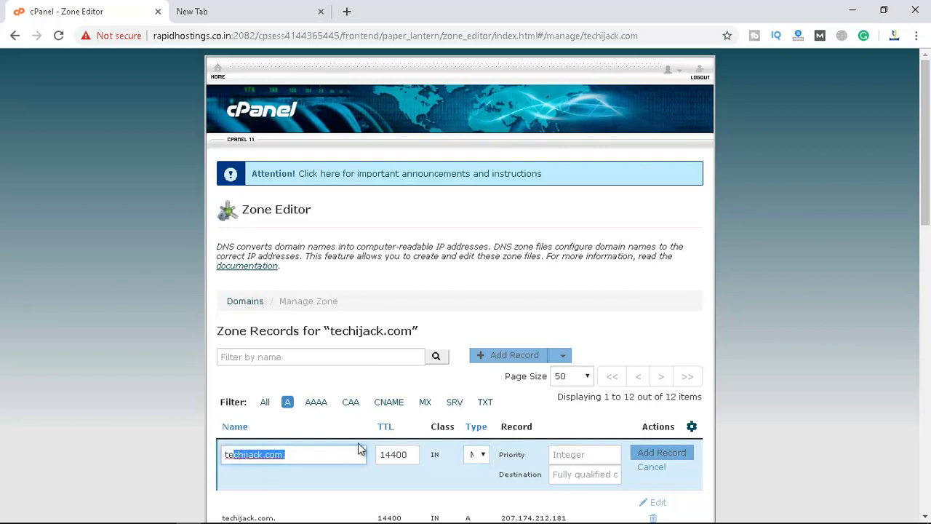
{"action": "left_click", "coordinate": [562, 474]}
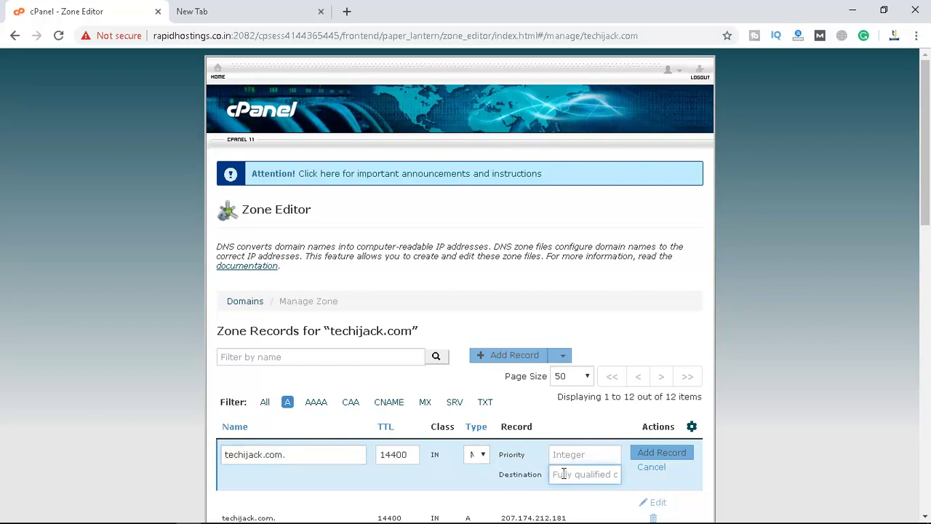
{"action": "type", "text": "m"}
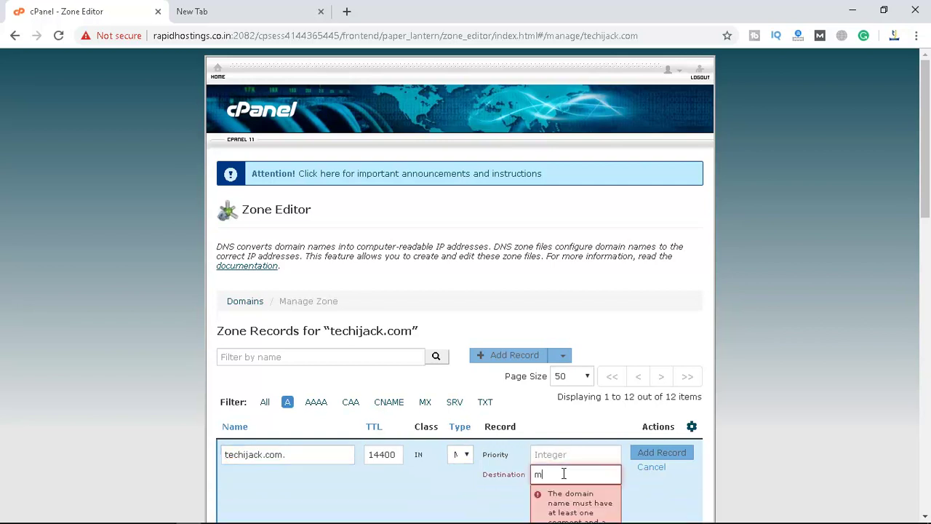
{"action": "type", "text": "ymail"}
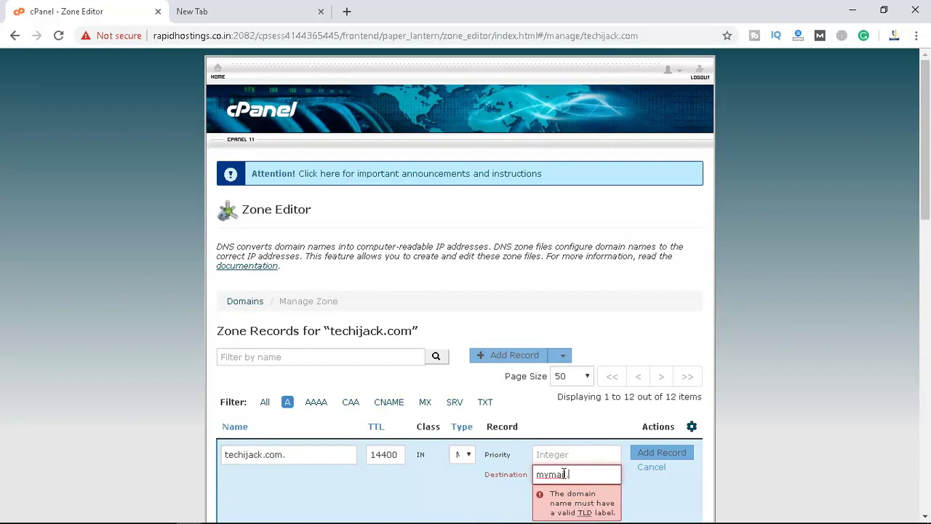
{"action": "type", "text": ".techijack.com"}
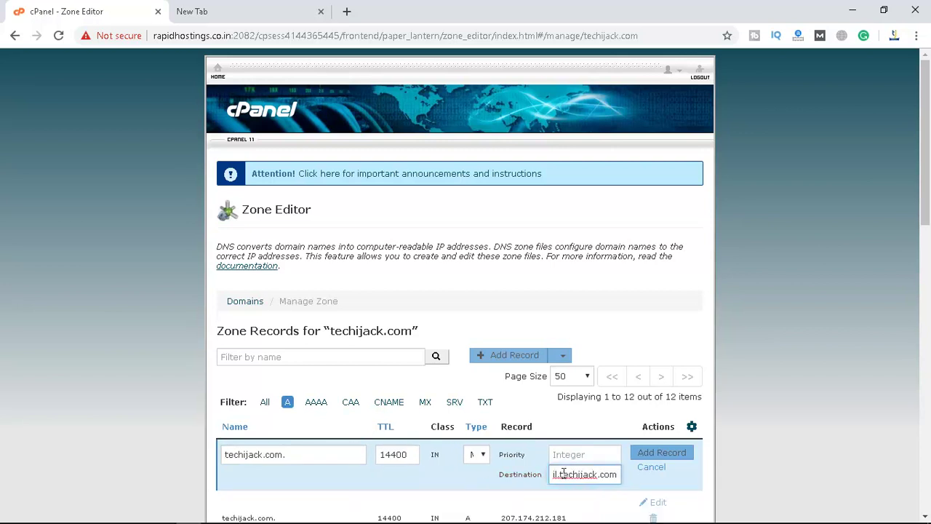
{"action": "left_click", "coordinate": [568, 456]}
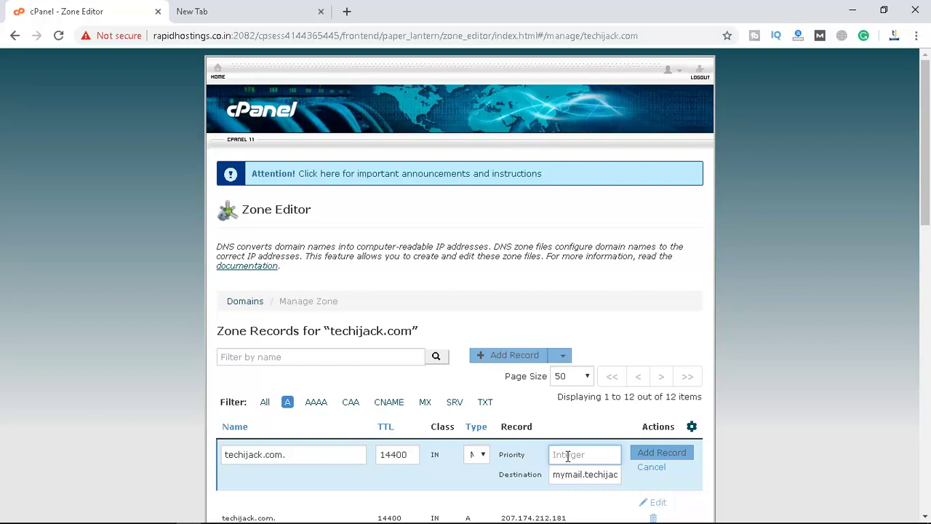
{"action": "type", "text": "0"}
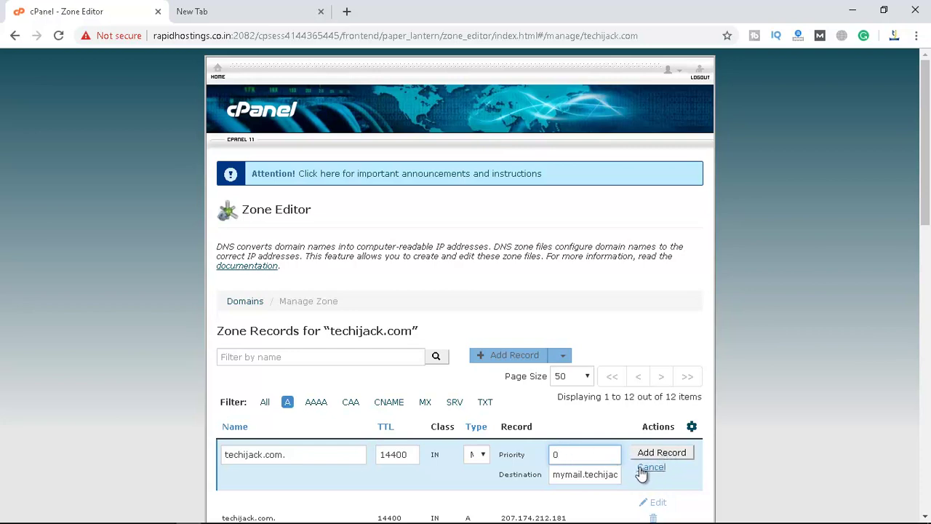
{"action": "scroll", "coordinate": [641, 473], "scroll_direction": "down", "scroll_amount": 2}
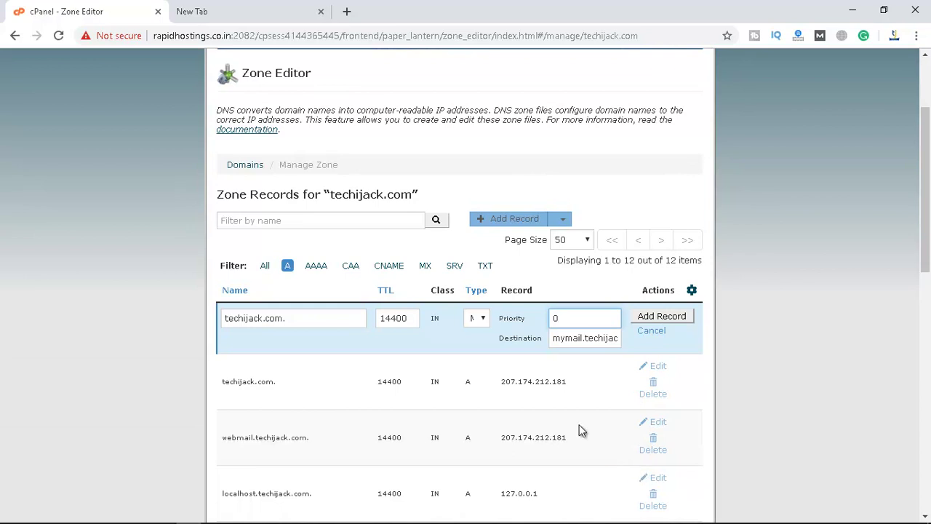
Add the MX record, check it in the MX filter, then list the A records
{"action": "left_click", "coordinate": [650, 332]}
{"action": "left_click", "coordinate": [425, 267]}
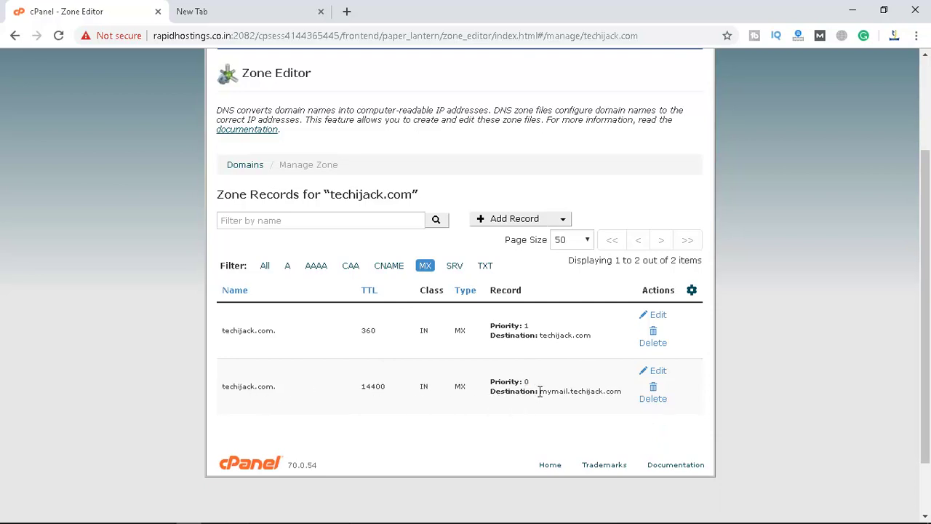
{"action": "left_click_drag", "start_coordinate": [539, 391], "coordinate": [625, 401]}
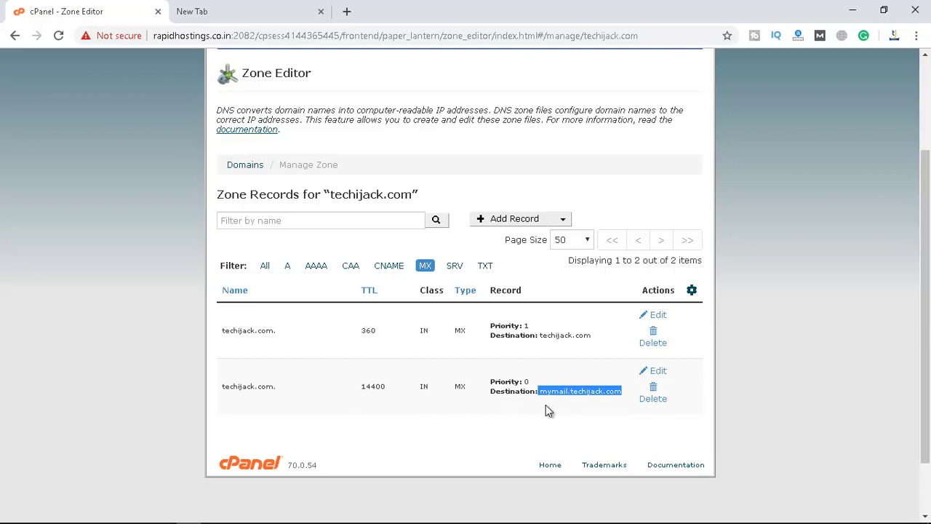
{"action": "left_click", "coordinate": [560, 392]}
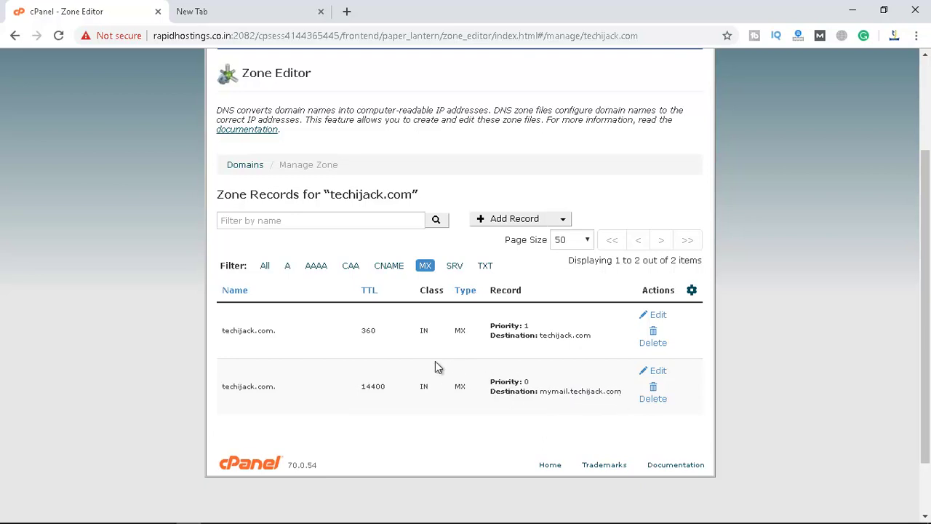
{"action": "left_click", "coordinate": [287, 266]}
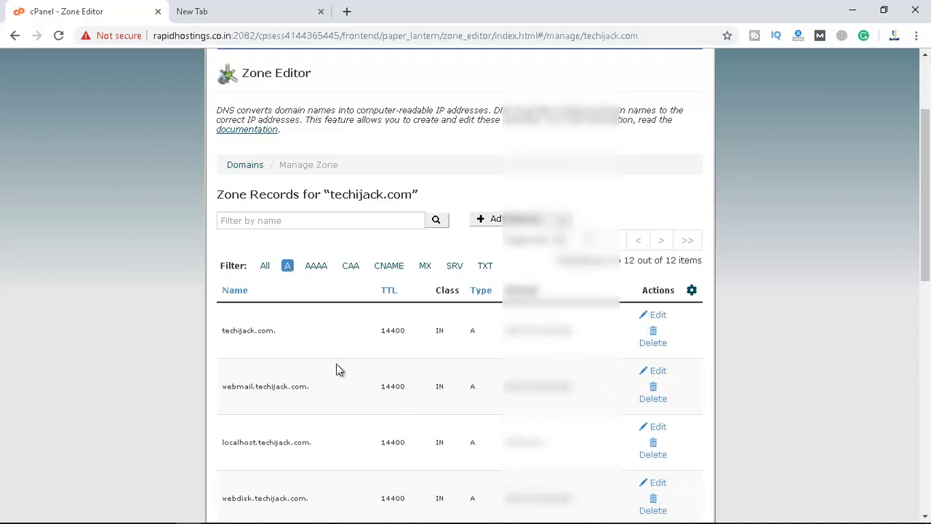
{"action": "scroll", "coordinate": [336, 369], "scroll_direction": "down", "scroll_amount": 5}
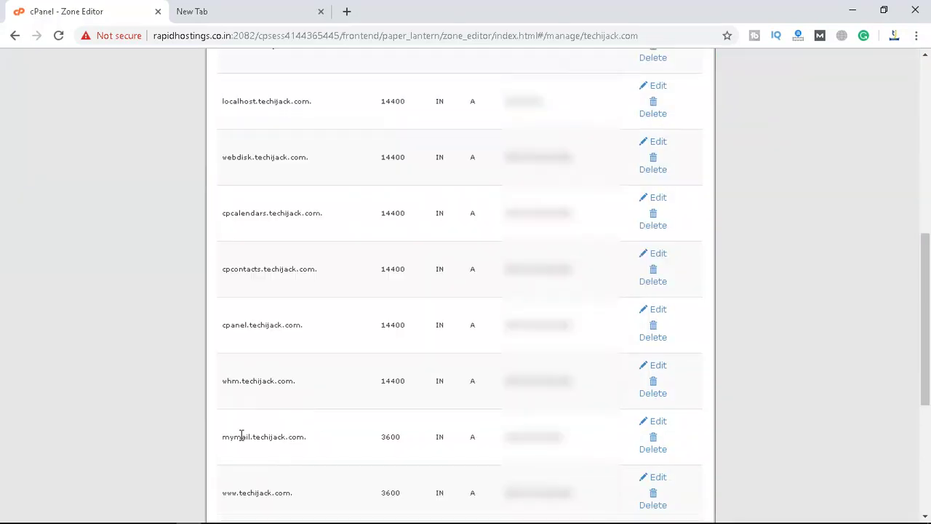
{"action": "left_click_drag", "start_coordinate": [222, 436], "coordinate": [304, 451]}
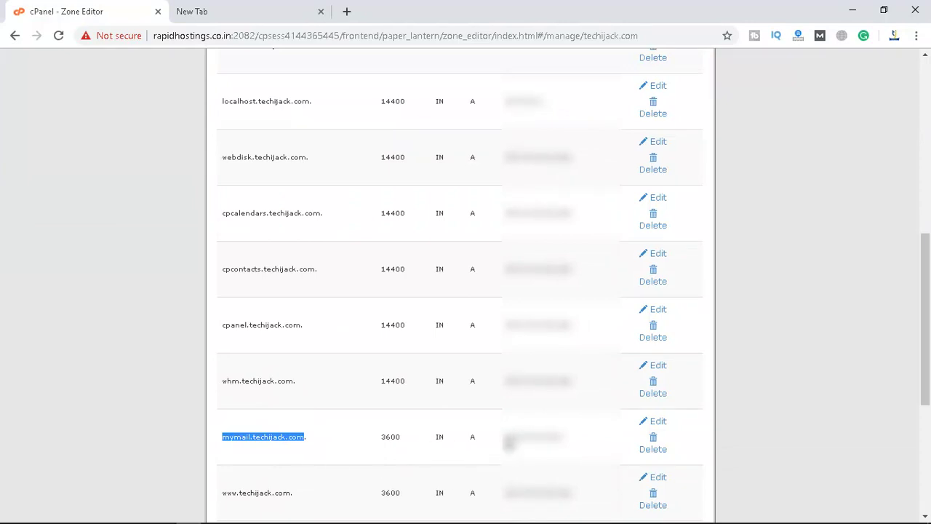
{"action": "left_click_drag", "start_coordinate": [505, 437], "coordinate": [573, 447]}
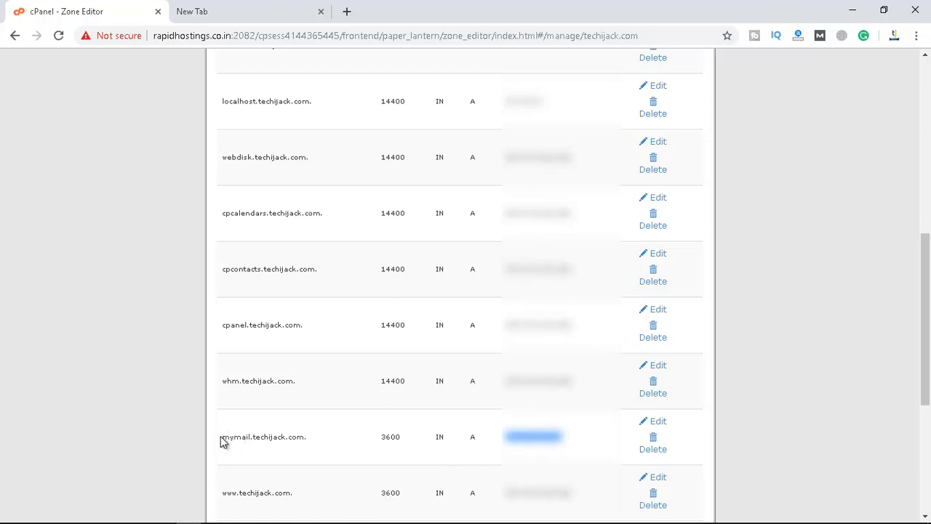
{"action": "left_click_drag", "start_coordinate": [221, 438], "coordinate": [307, 440]}
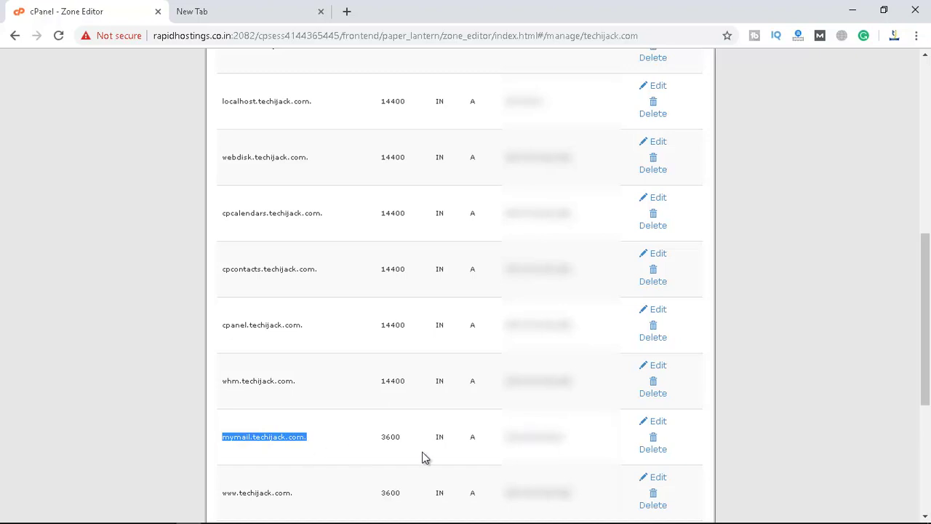
{"action": "left_click_drag", "start_coordinate": [506, 437], "coordinate": [566, 442]}
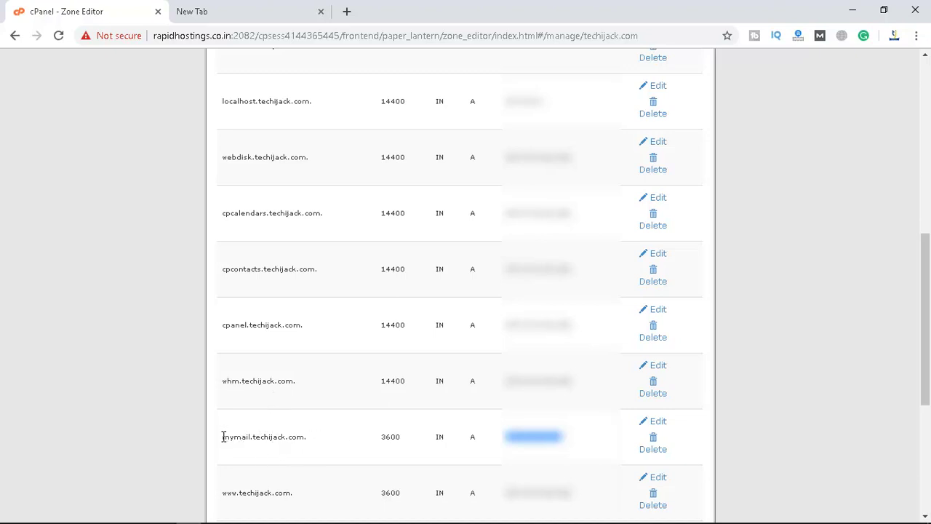
{"action": "left_click_drag", "start_coordinate": [223, 437], "coordinate": [304, 434]}
{"action": "scroll", "coordinate": [451, 409], "scroll_direction": "up", "scroll_amount": 4}
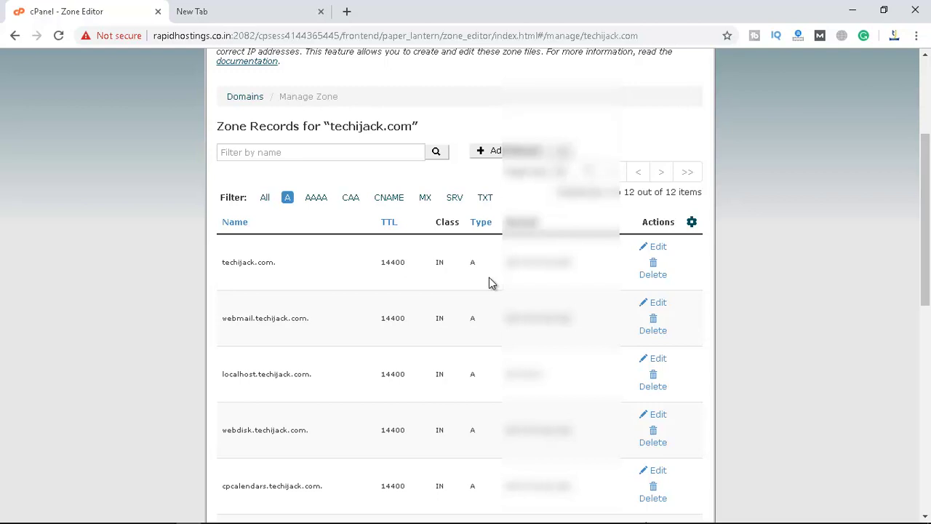
{"action": "scroll", "coordinate": [490, 282], "scroll_direction": "down", "scroll_amount": 3}
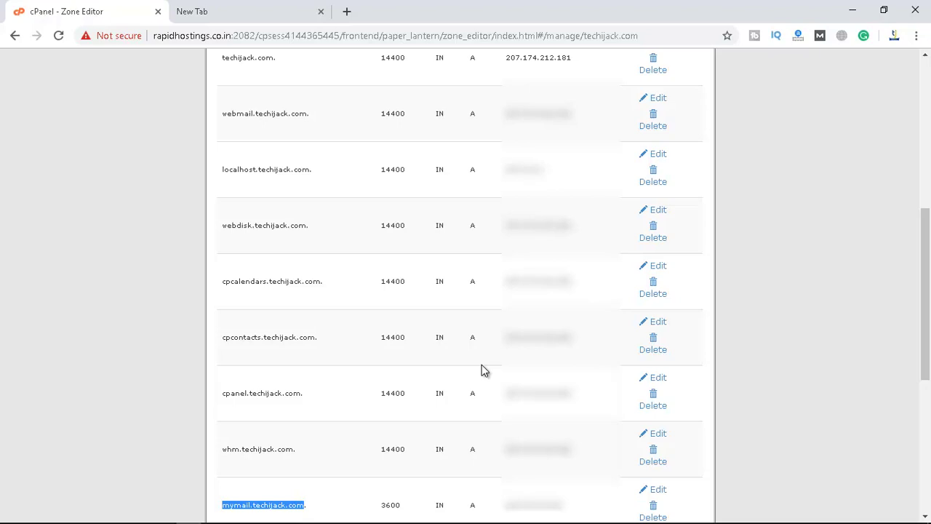
{"action": "scroll", "coordinate": [481, 370], "scroll_direction": "up", "scroll_amount": 4}
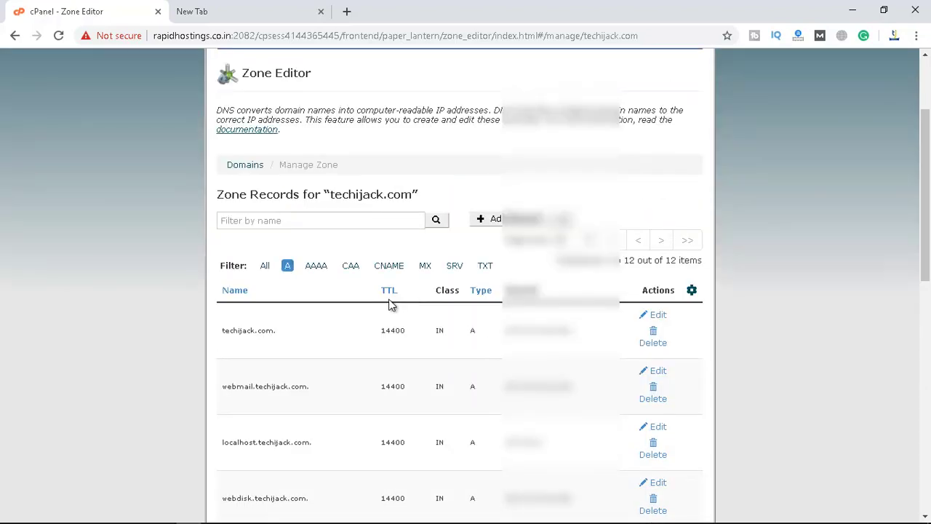
Filter the Zone Editor records to show only the TXT records
{"action": "left_click", "coordinate": [454, 269]}
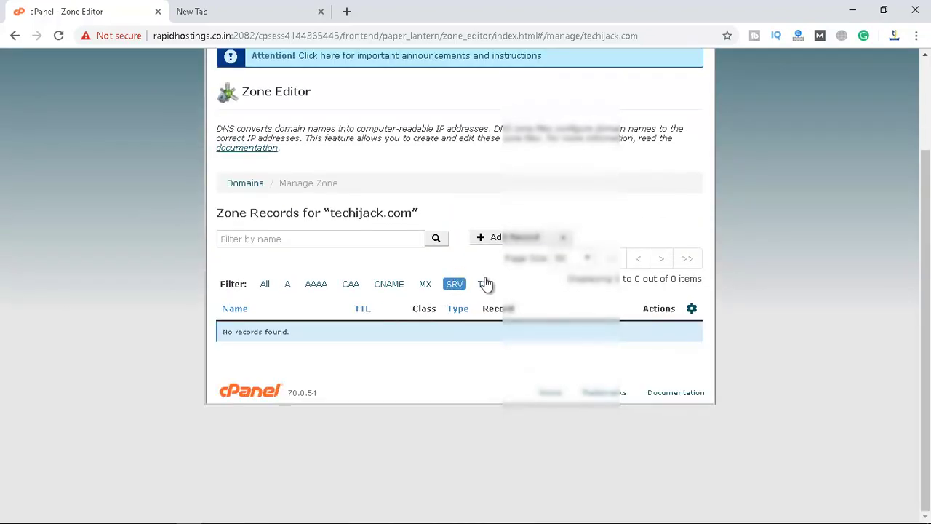
{"action": "left_click", "coordinate": [485, 284]}
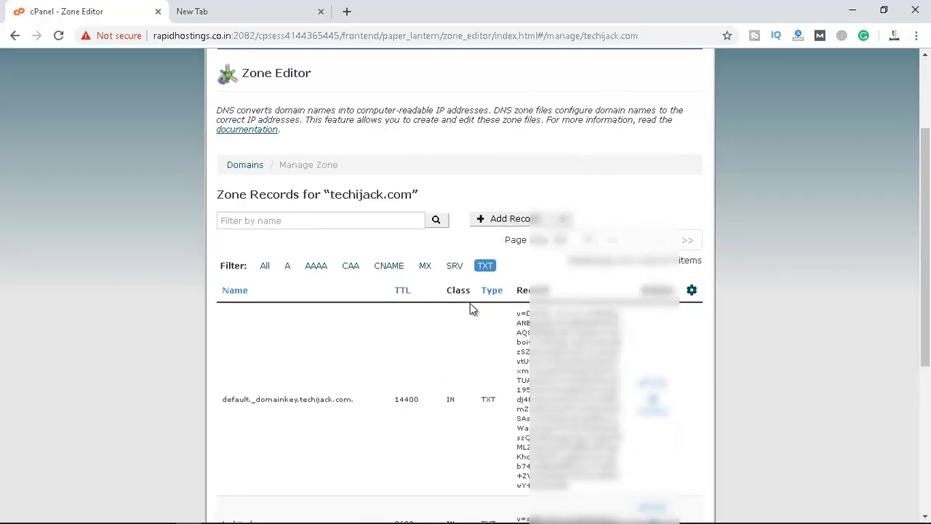
{"action": "scroll", "coordinate": [469, 314], "scroll_direction": "down", "scroll_amount": 1}
{"action": "scroll", "coordinate": [464, 316], "scroll_direction": "down", "scroll_amount": 1}
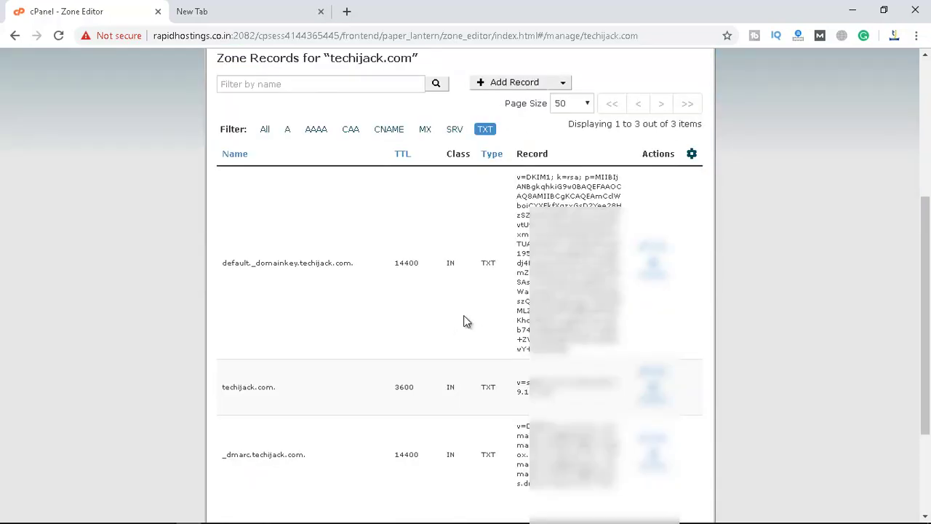
{"action": "scroll", "coordinate": [463, 323], "scroll_direction": "down", "scroll_amount": 1}
{"action": "scroll", "coordinate": [463, 323], "scroll_direction": "up", "scroll_amount": 1}
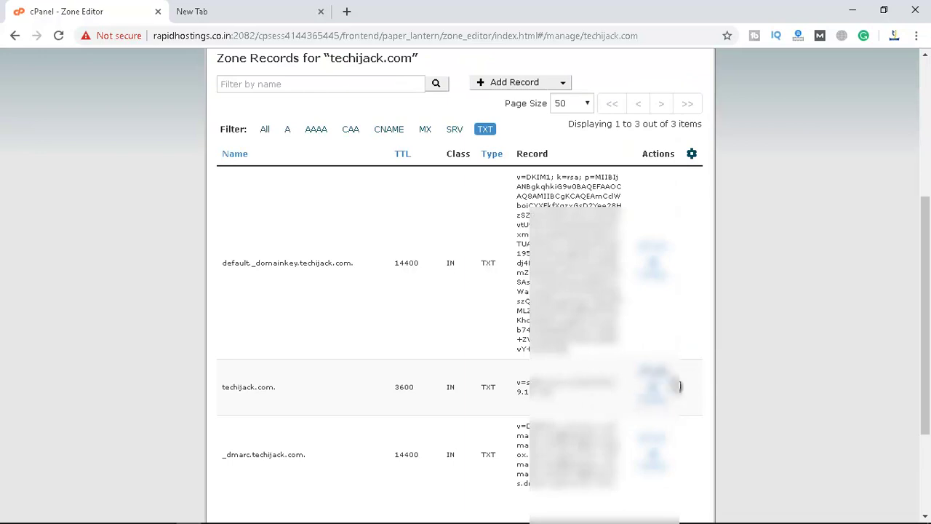
Edit the techijack.com TXT record and save it with a TTL of 3600
{"action": "left_click", "coordinate": [654, 371]}
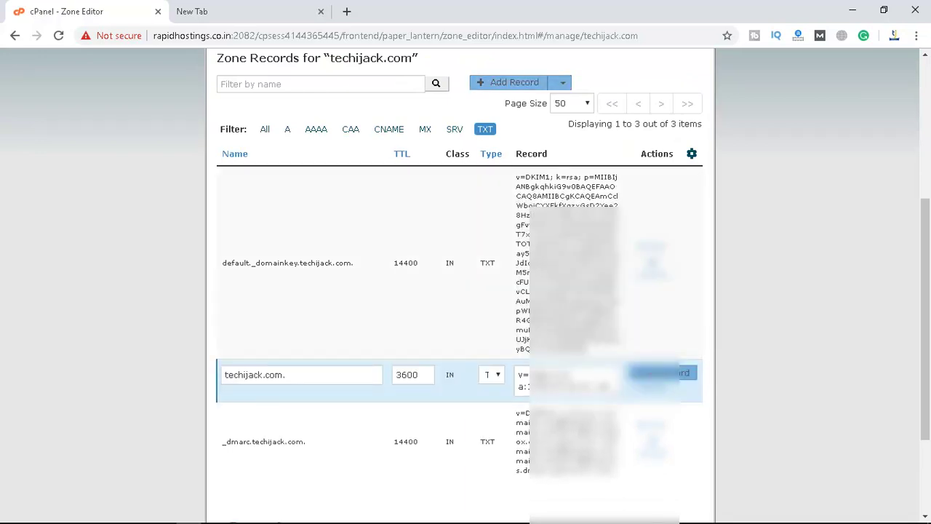
{"action": "left_click_drag", "start_coordinate": [517, 376], "coordinate": [565, 376]}
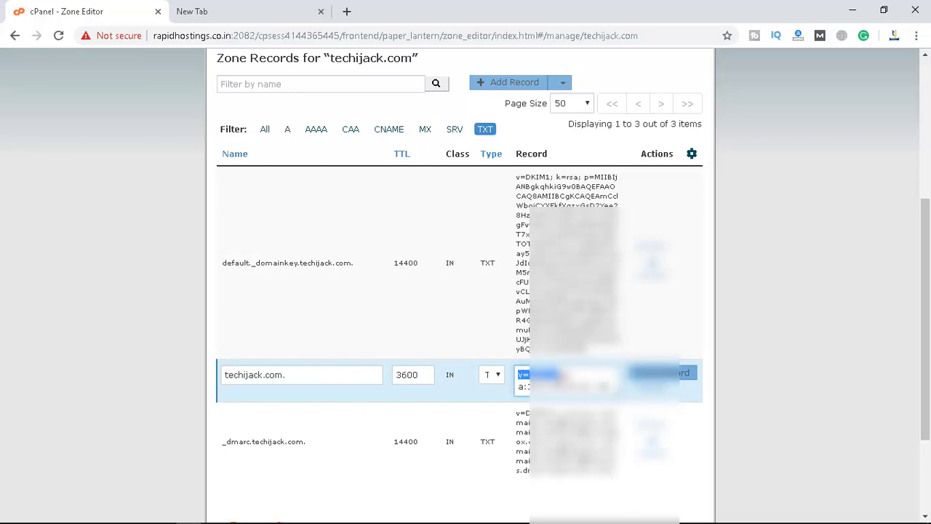
{"action": "left_click", "coordinate": [564, 376]}
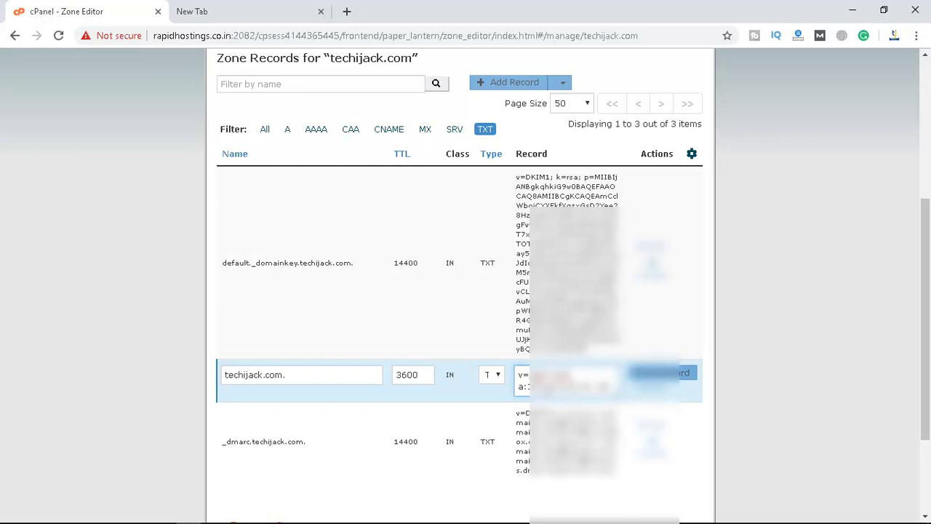
{"action": "scroll", "coordinate": [466, 291], "scroll_direction": "down", "scroll_amount": 2}
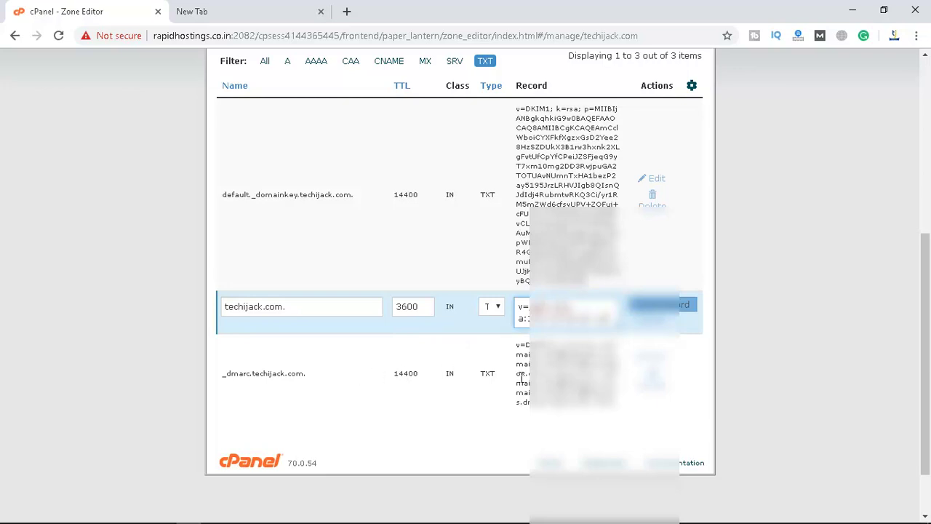
{"action": "scroll", "coordinate": [522, 378], "scroll_direction": "up", "scroll_amount": 1}
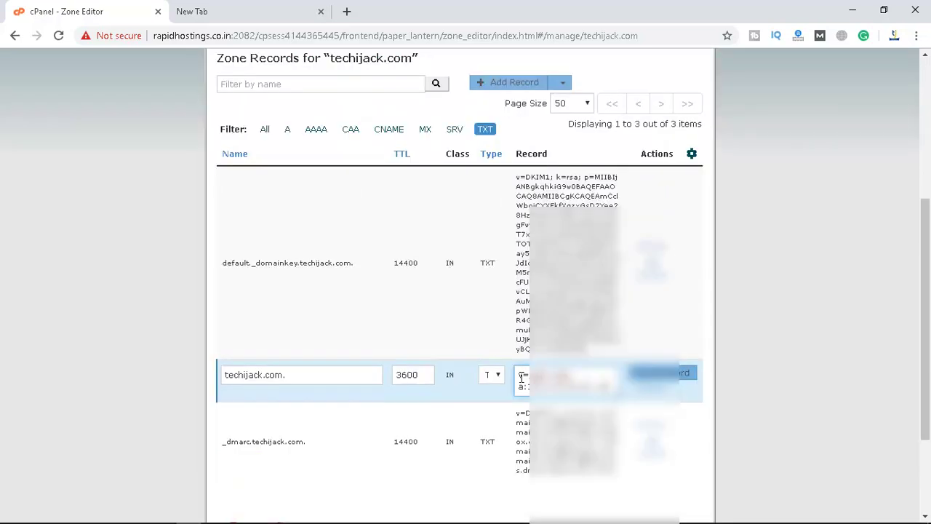
{"action": "scroll", "coordinate": [521, 377], "scroll_direction": "down", "scroll_amount": 1}
{"action": "scroll", "coordinate": [521, 378], "scroll_direction": "up", "scroll_amount": 1}
{"action": "scroll", "coordinate": [521, 378], "scroll_direction": "up", "scroll_amount": 4}
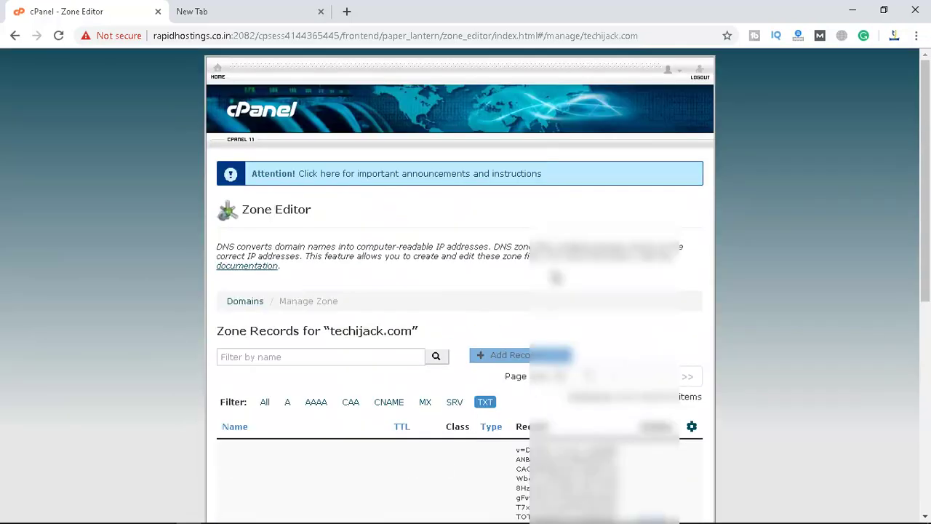
{"action": "scroll", "coordinate": [471, 284], "scroll_direction": "down", "scroll_amount": 5}
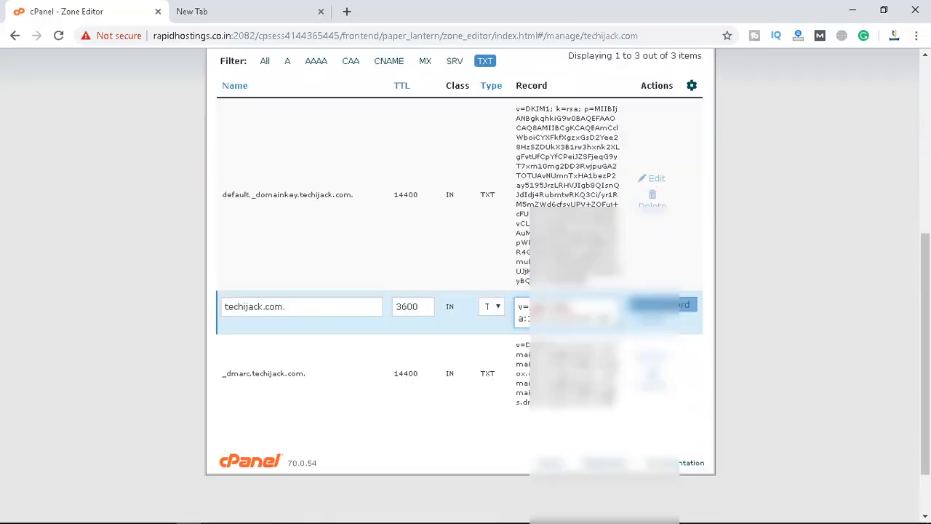
{"action": "left_click", "coordinate": [658, 307]}
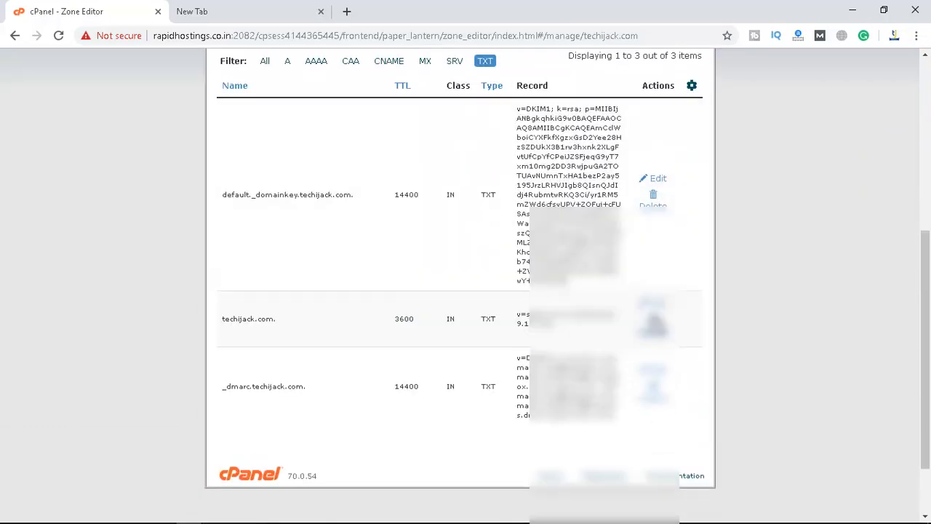
{"action": "scroll", "coordinate": [376, 342], "scroll_direction": "up", "scroll_amount": 5}
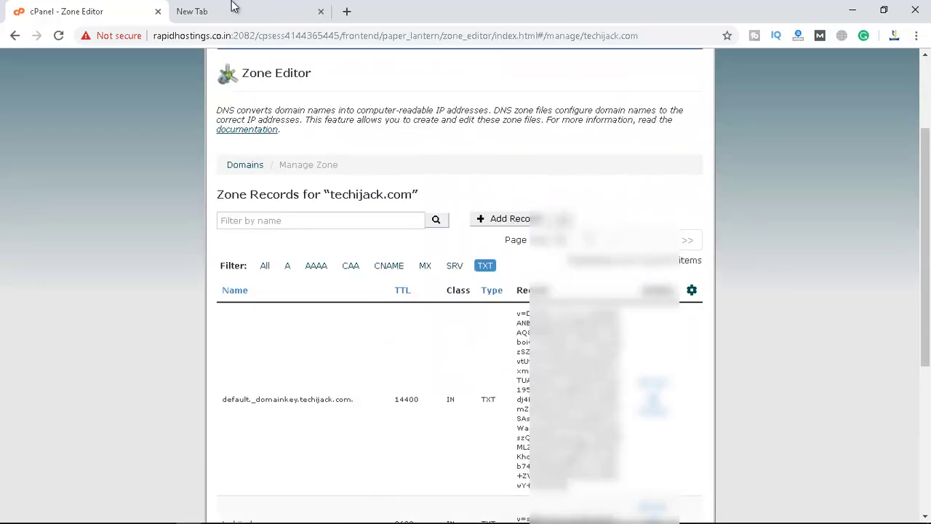
In the second tab, search Google for 'mxlookup' and open the MxToolbox MX Lookup Tool result
{"action": "left_click", "coordinate": [234, 9]}
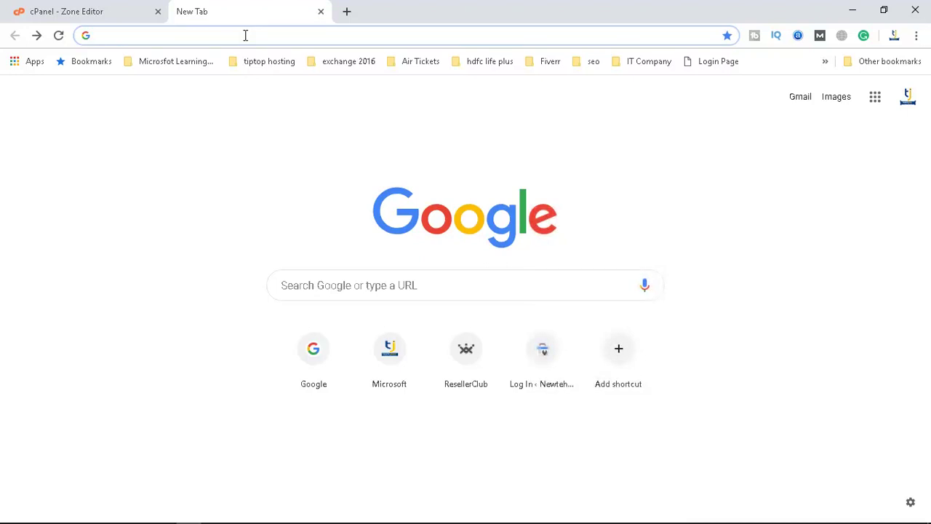
{"action": "type", "text": "mxlookup"}
{"action": "key", "text": "Return"}
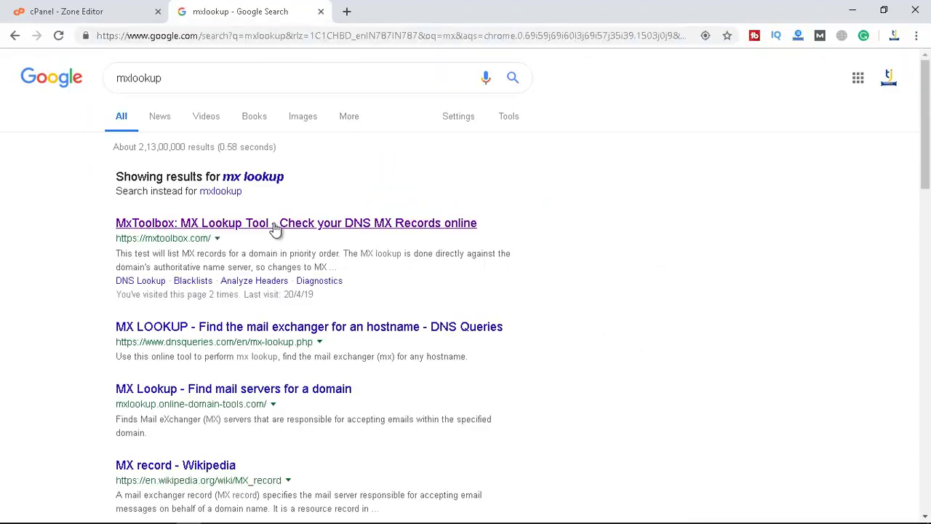
{"action": "left_click", "coordinate": [273, 227]}
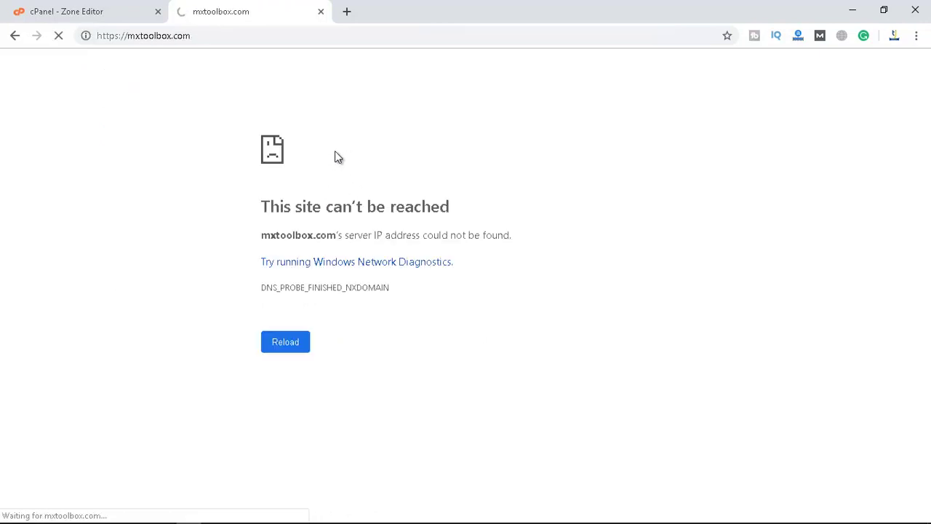
{"action": "left_click", "coordinate": [59, 200]}
Run an MX lookup for techijack.com, showing mymail.techijack.com at preference 0 and techijack.com at 1
{"action": "left_click", "coordinate": [80, 227]}
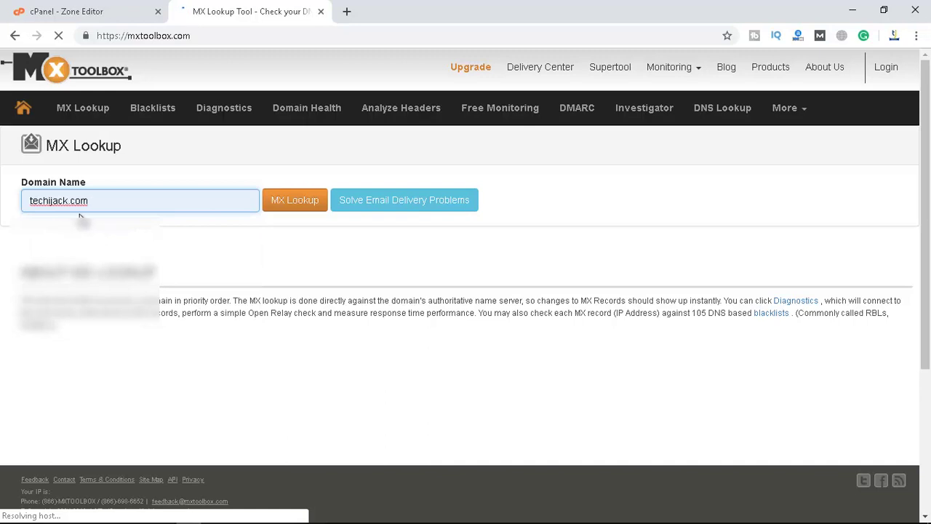
{"action": "left_click", "coordinate": [289, 206]}
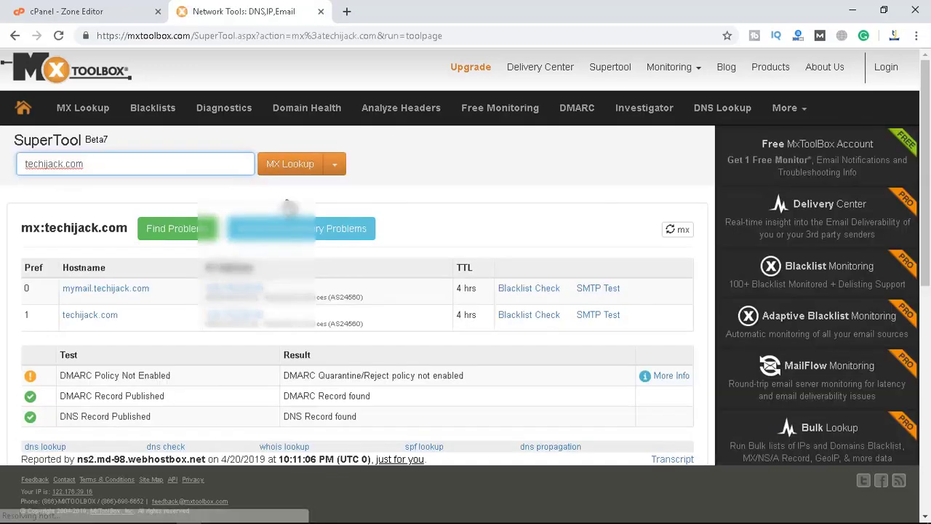
{"action": "scroll", "coordinate": [137, 250], "scroll_direction": "down", "scroll_amount": 1}
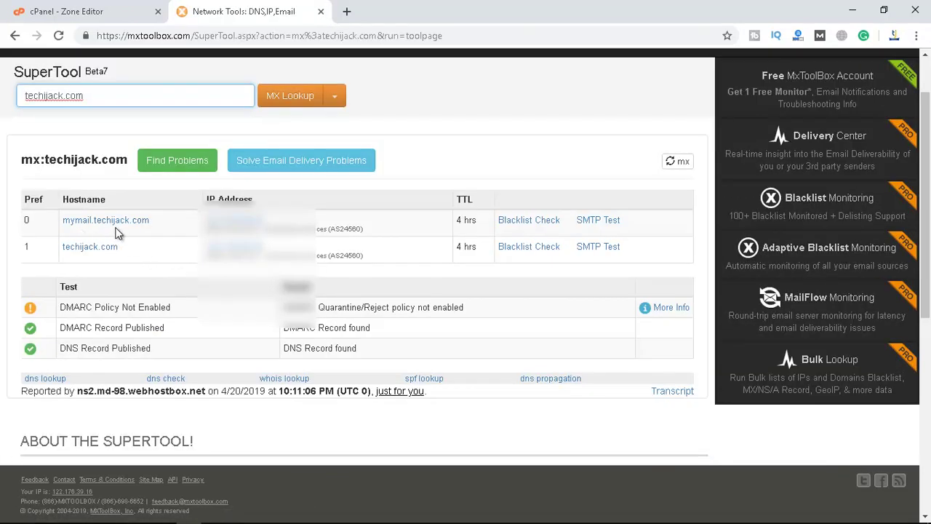
{"action": "left_click_drag", "start_coordinate": [155, 224], "coordinate": [63, 226]}
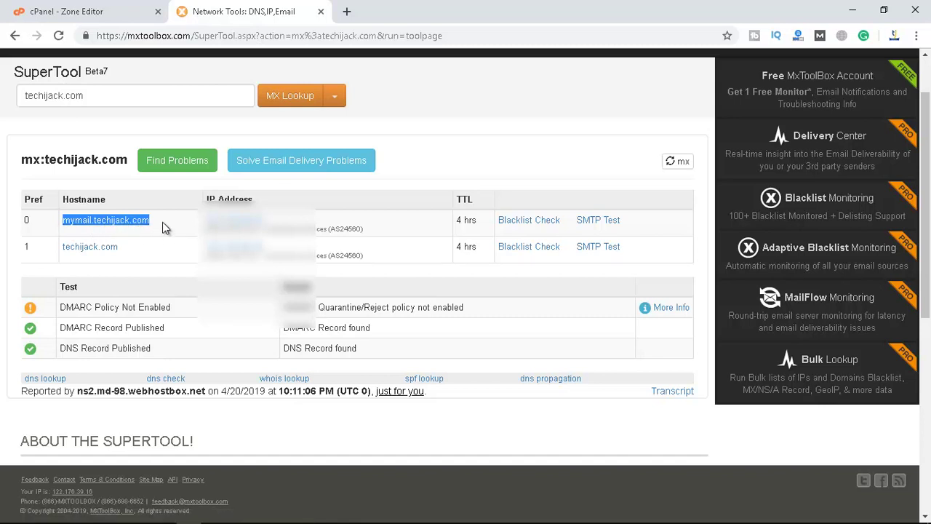
{"action": "left_click_drag", "start_coordinate": [163, 222], "coordinate": [63, 233]}
{"action": "left_click", "coordinate": [61, 325]}
{"action": "left_click_drag", "start_coordinate": [61, 325], "coordinate": [63, 349]}
{"action": "left_click", "coordinate": [152, 351]}
{"action": "scroll", "coordinate": [155, 211], "scroll_direction": "up", "scroll_amount": 1}
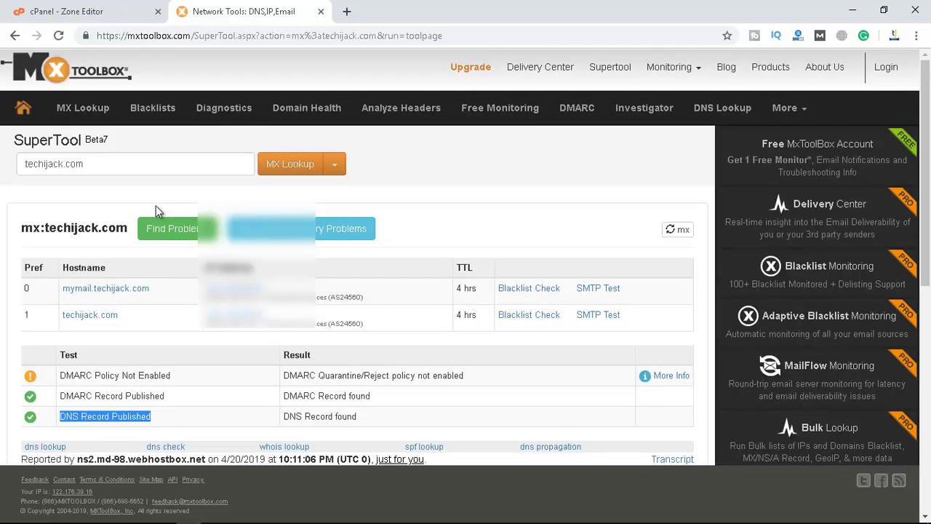
{"action": "left_click", "coordinate": [334, 165]}
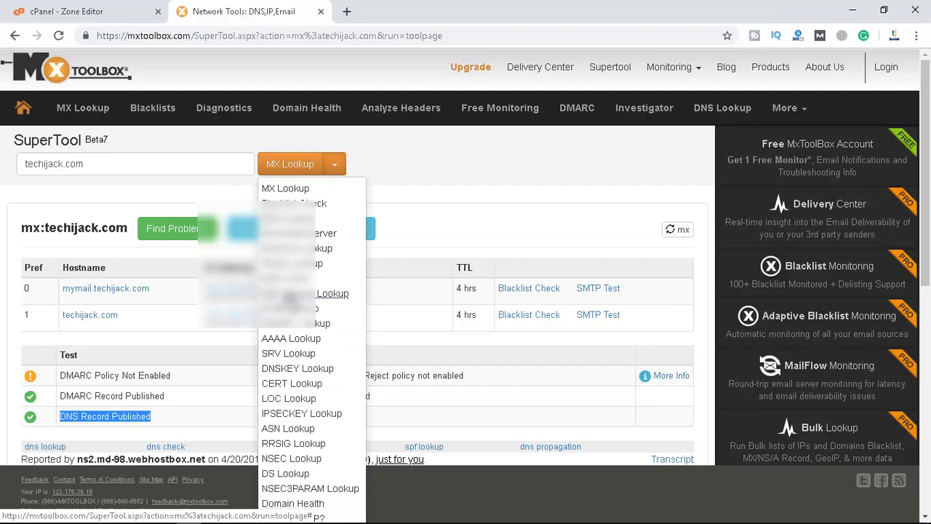
Run an SPF Record Lookup for techijack.com and check its mx, IP and ~all entries
{"action": "left_click", "coordinate": [275, 295]}
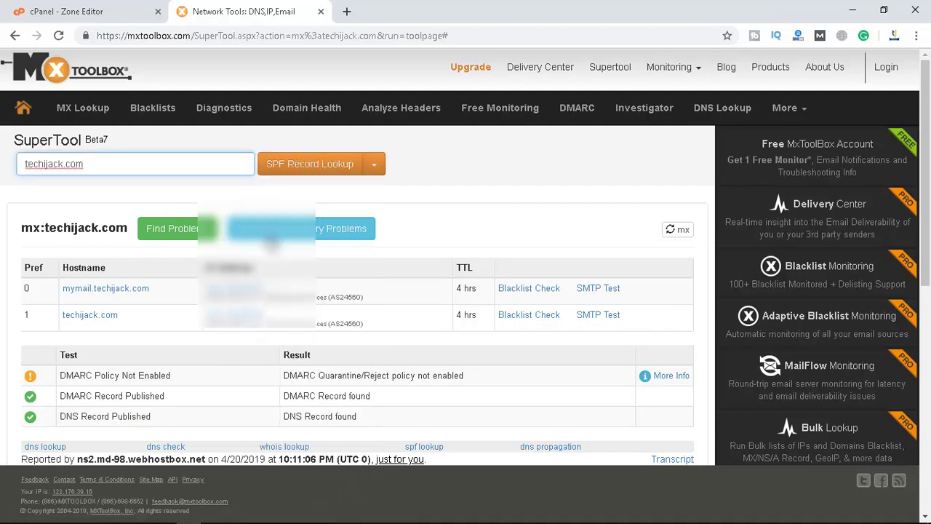
{"action": "left_click", "coordinate": [298, 167]}
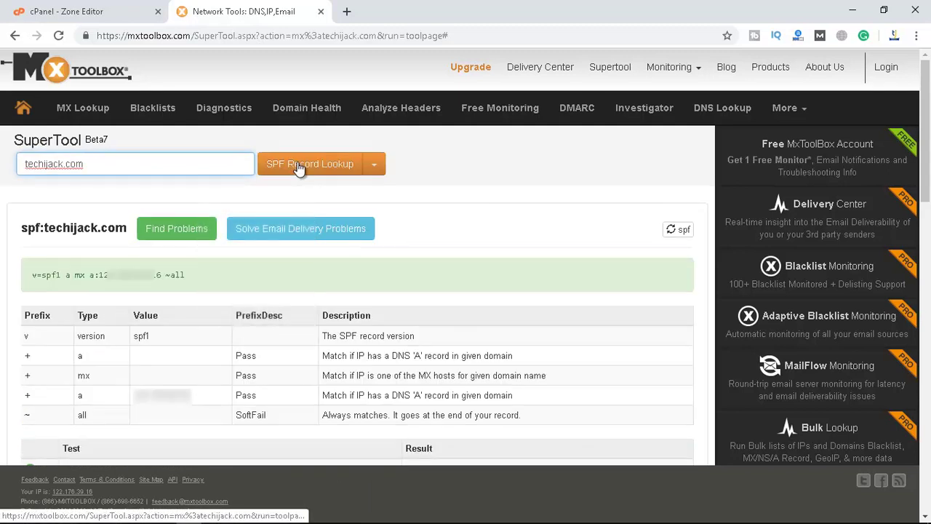
{"action": "left_click_drag", "start_coordinate": [188, 275], "coordinate": [35, 276]}
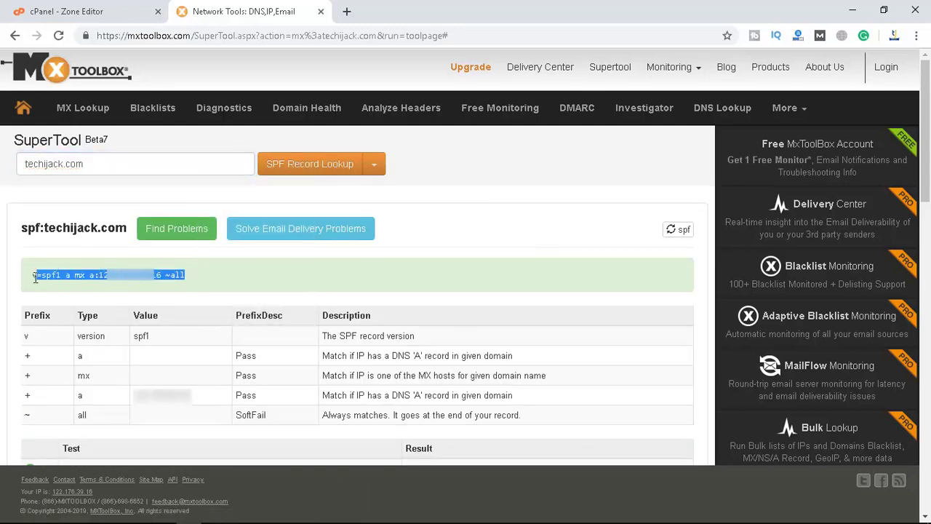
{"action": "left_click", "coordinate": [206, 276]}
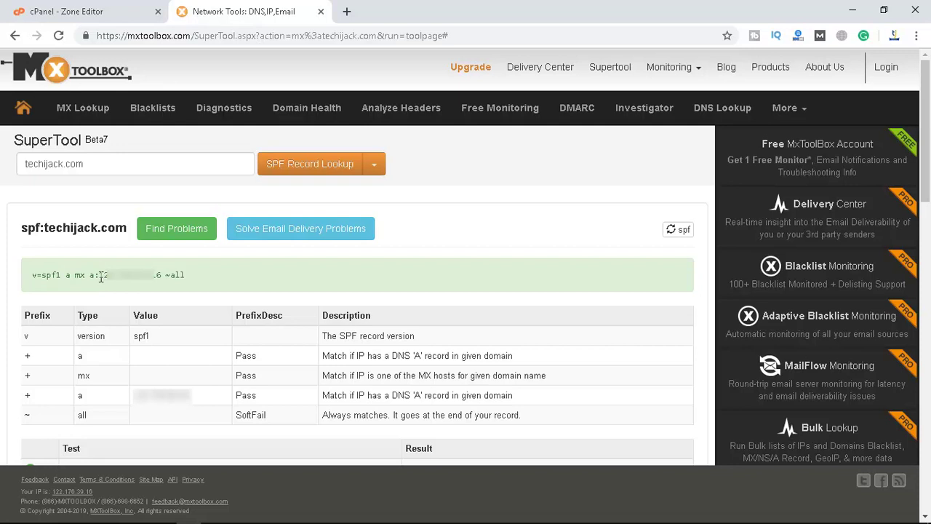
{"action": "left_click_drag", "start_coordinate": [100, 276], "coordinate": [159, 275]}
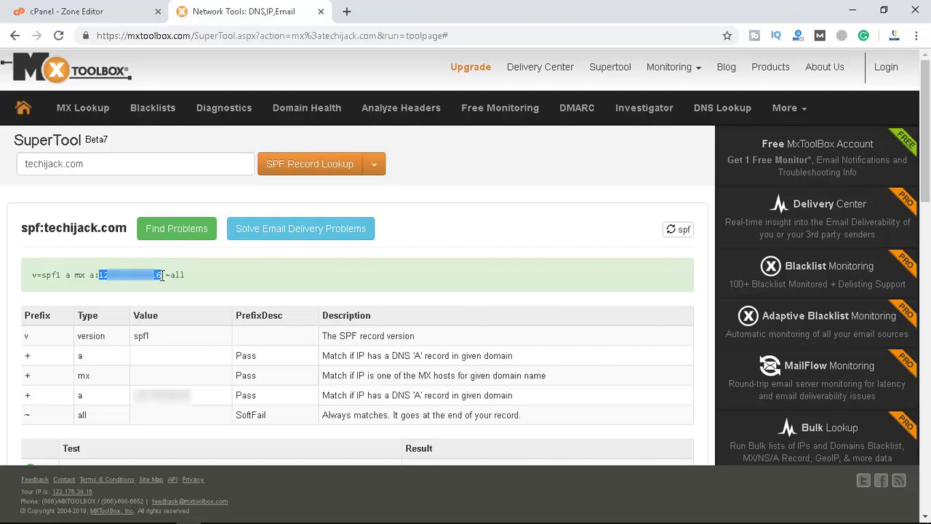
{"action": "left_click_drag", "start_coordinate": [211, 281], "coordinate": [24, 278]}
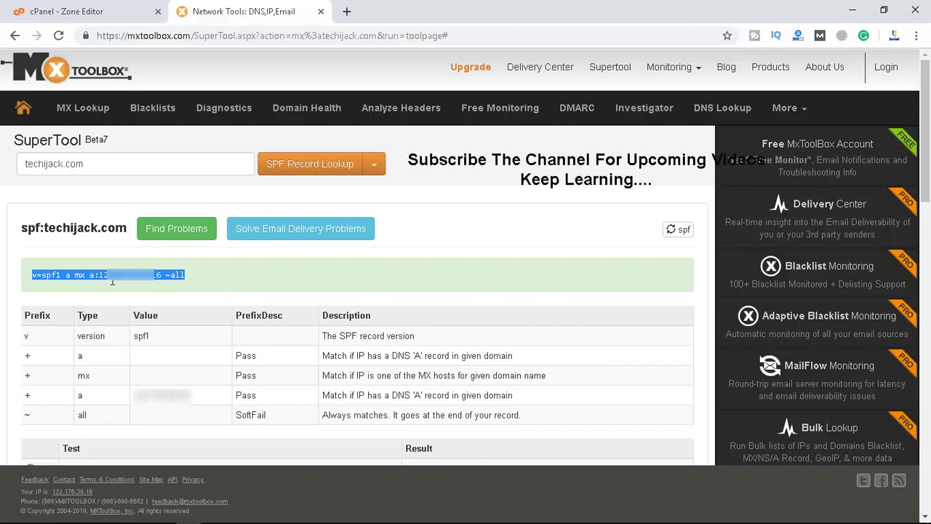
Run a DMARC Lookup for techijack.com and check the returned policy-none record
{"action": "left_click", "coordinate": [375, 169]}
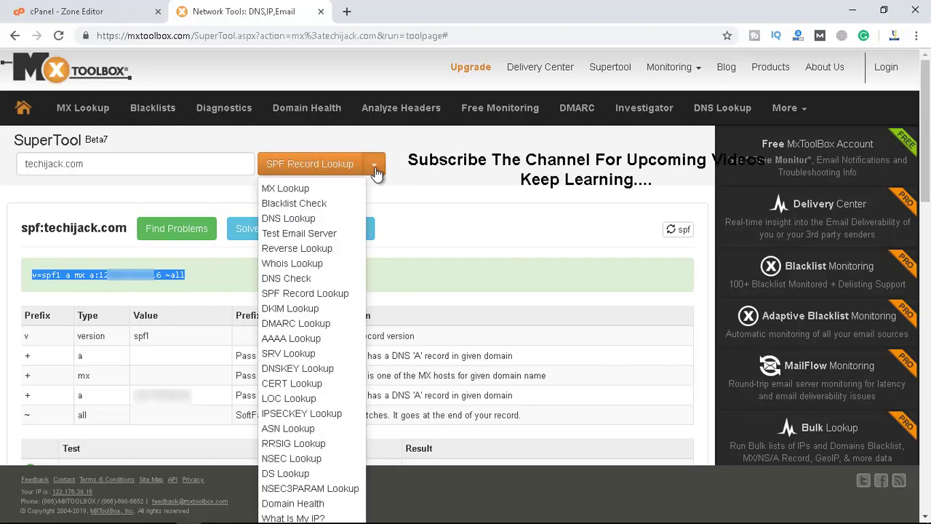
{"action": "left_click", "coordinate": [293, 325]}
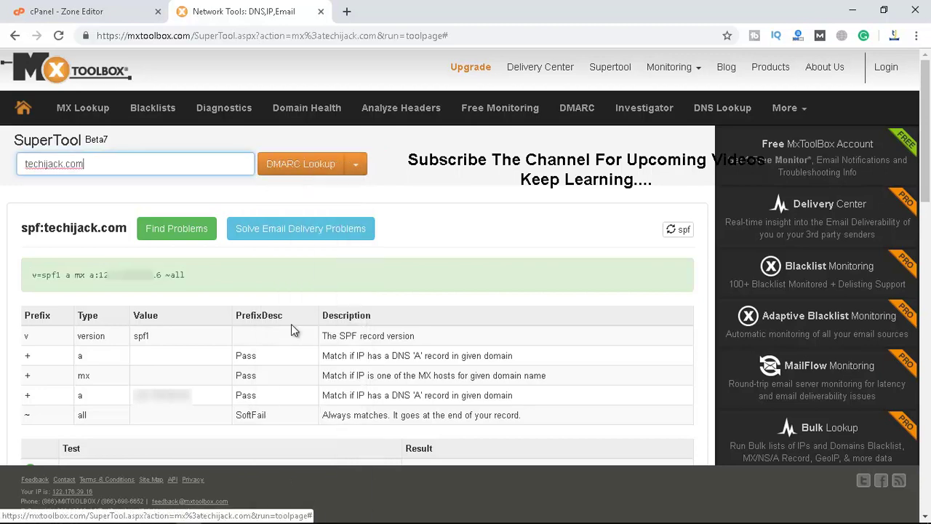
{"action": "left_click", "coordinate": [294, 164]}
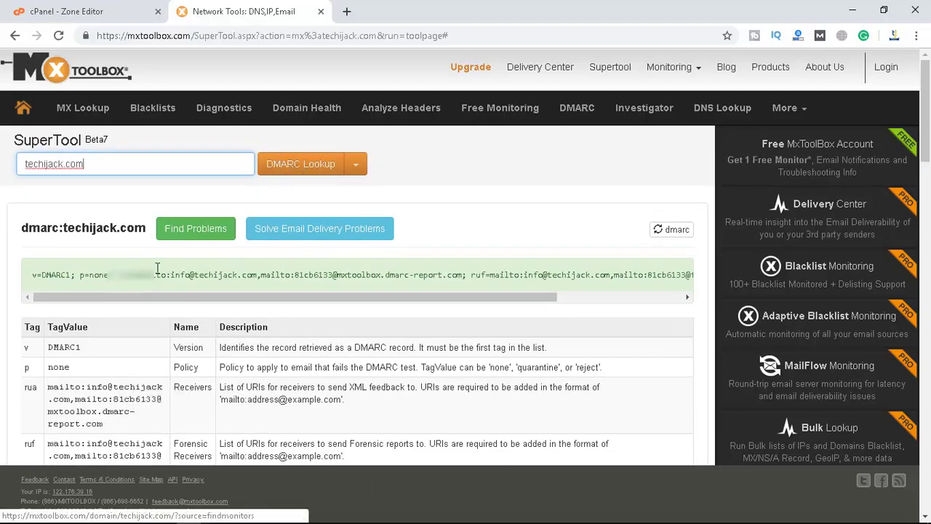
{"action": "left_click_drag", "start_coordinate": [46, 275], "coordinate": [131, 277]}
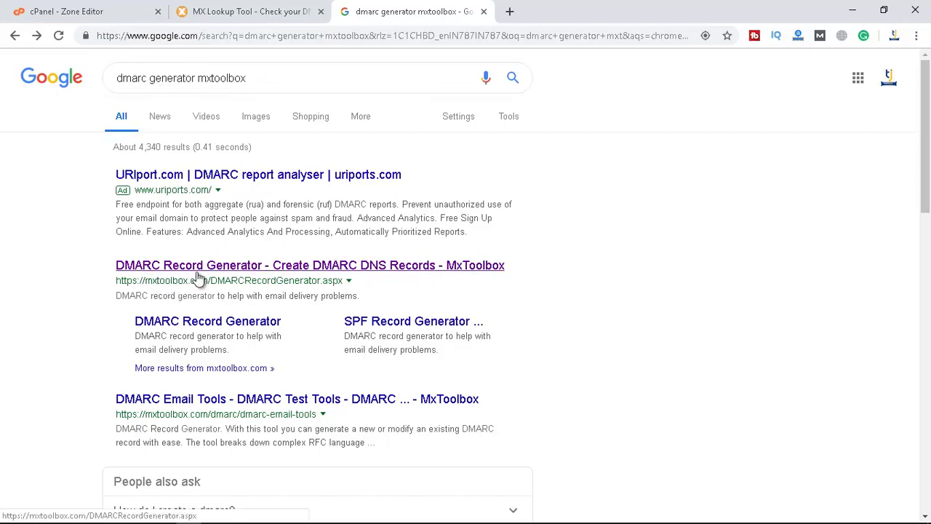
{"action": "left_click", "coordinate": [196, 269]}
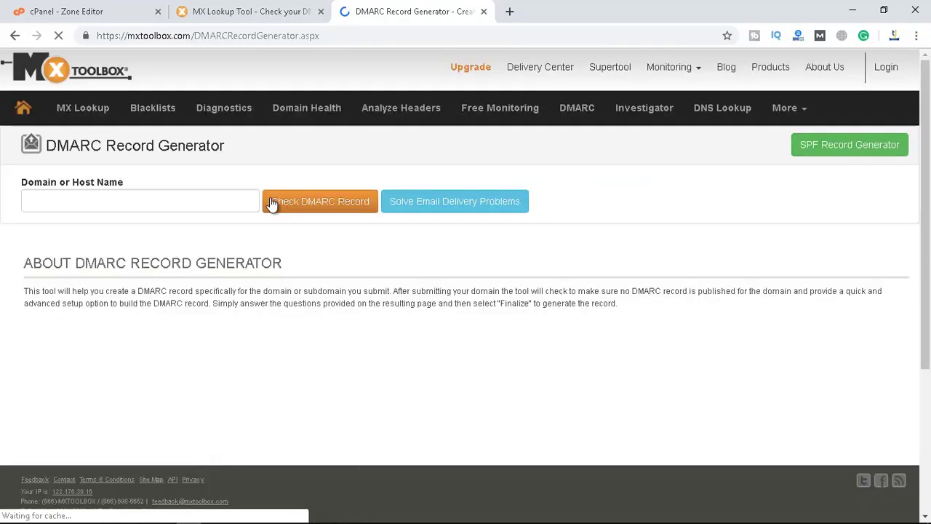
{"action": "left_click", "coordinate": [133, 196]}
{"action": "left_click", "coordinate": [70, 232]}
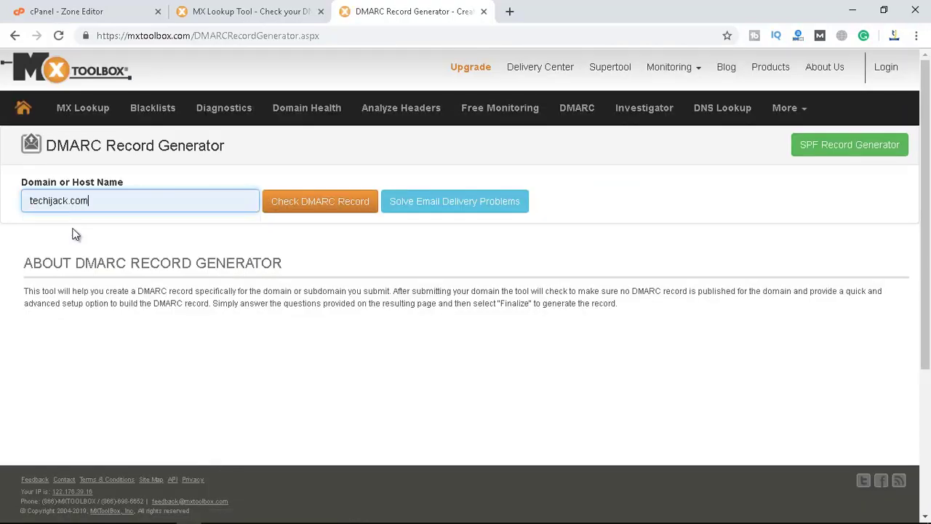
{"action": "left_click", "coordinate": [309, 211]}
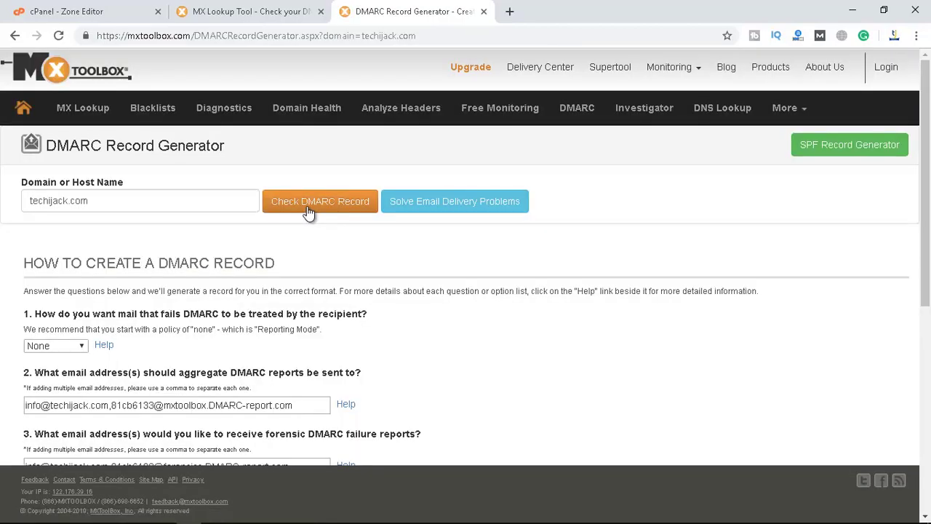
{"action": "scroll", "coordinate": [309, 211], "scroll_direction": "down", "scroll_amount": 2}
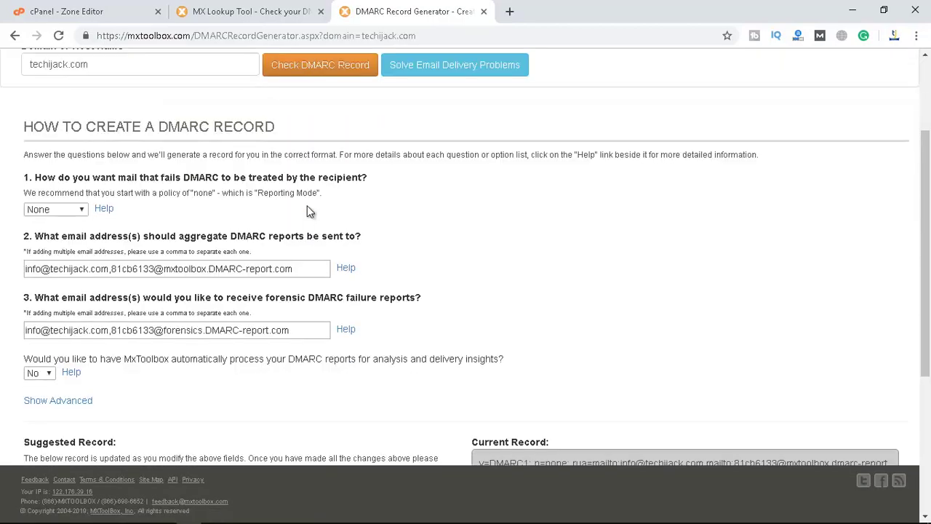
{"action": "scroll", "coordinate": [163, 279], "scroll_direction": "down", "scroll_amount": 3}
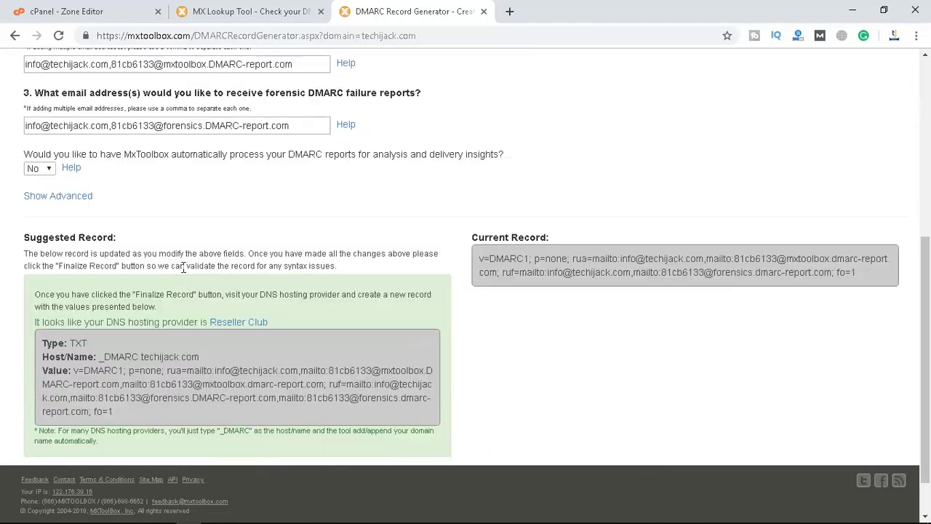
{"action": "scroll", "coordinate": [184, 268], "scroll_direction": "down", "scroll_amount": 1}
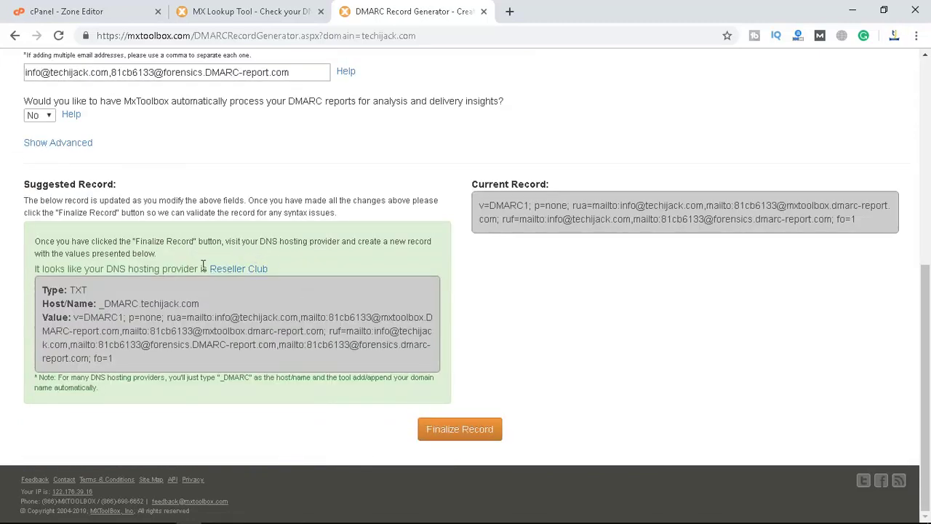
{"action": "scroll", "coordinate": [305, 218], "scroll_direction": "up", "scroll_amount": 6}
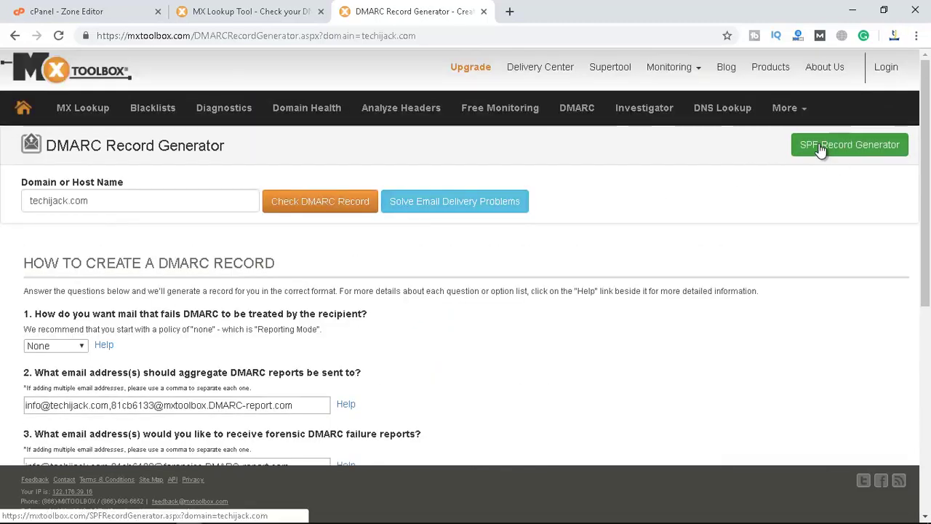
Open MxToolbox's SPF Record Generator for techijack.com and review its current v=spf1 a mx … ~all record
{"action": "left_click", "coordinate": [837, 149]}
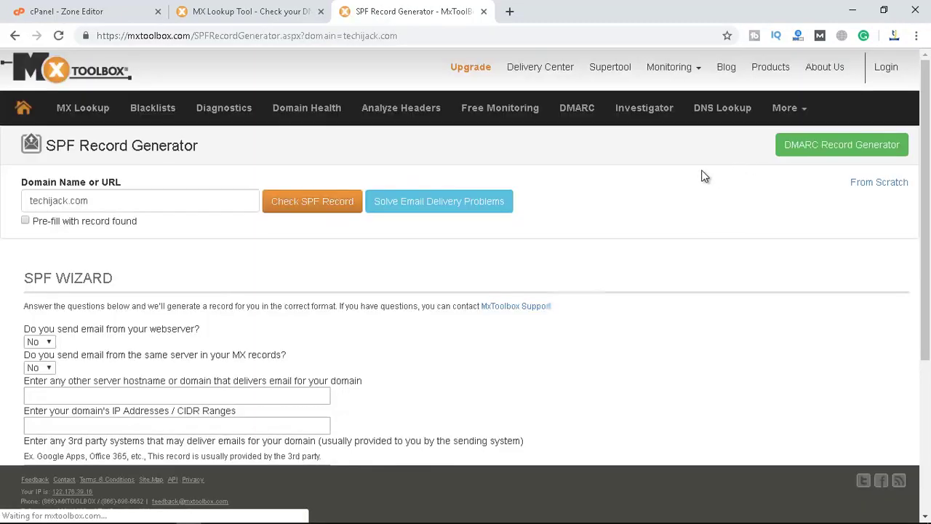
{"action": "scroll", "coordinate": [163, 215], "scroll_direction": "down", "scroll_amount": 2}
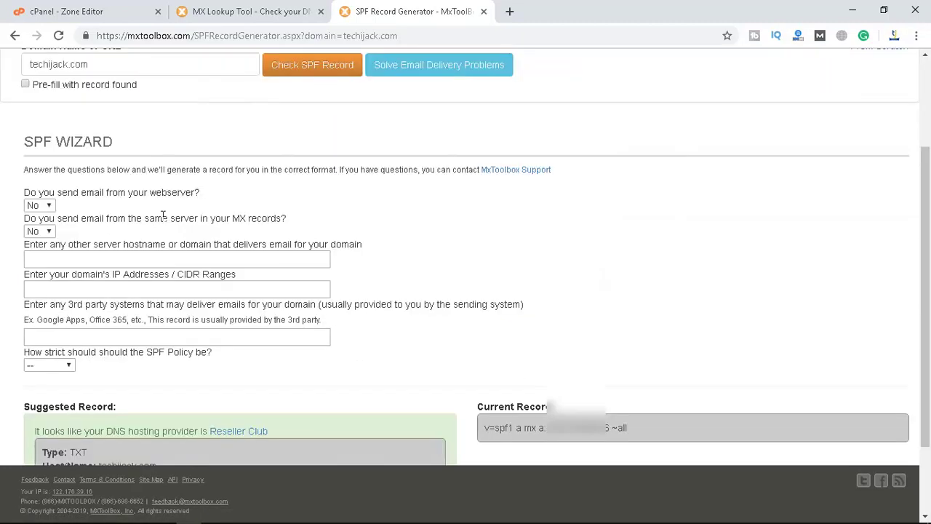
{"action": "left_click", "coordinate": [64, 259]}
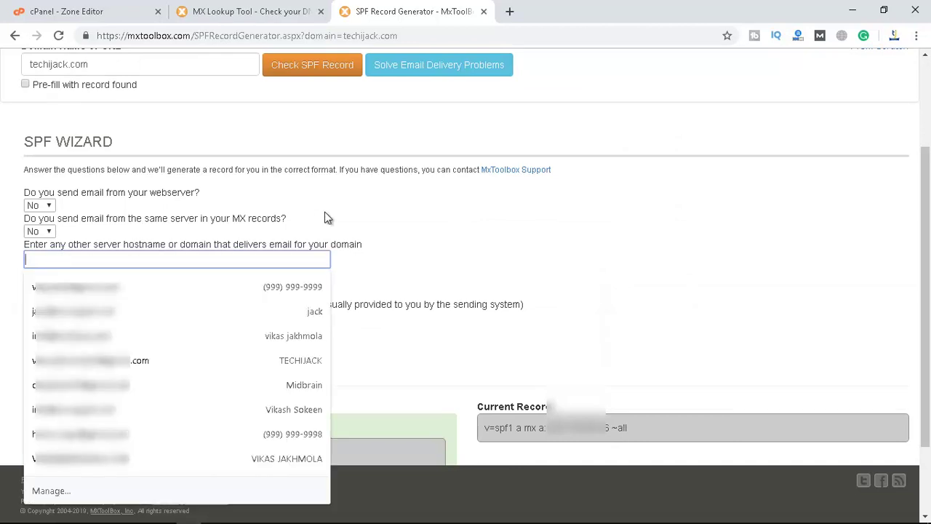
{"action": "left_click", "coordinate": [356, 215]}
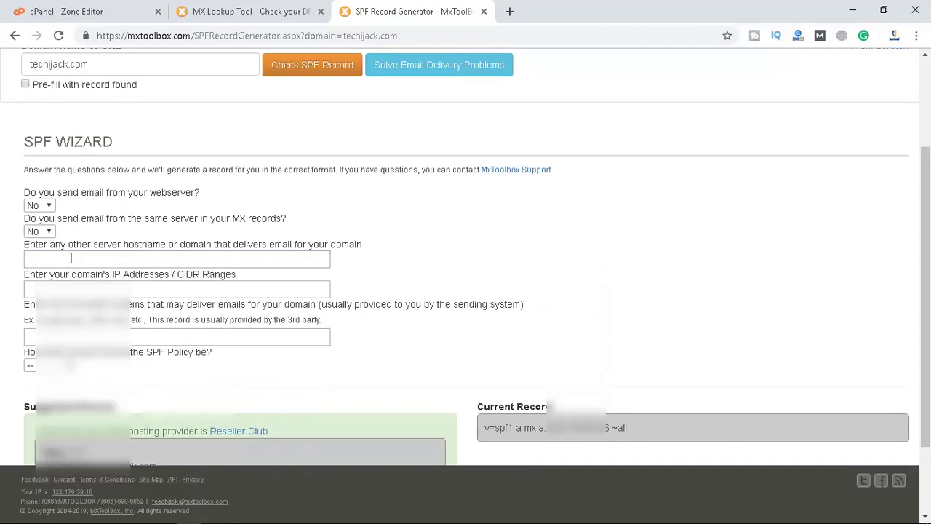
{"action": "scroll", "coordinate": [109, 265], "scroll_direction": "down", "scroll_amount": 3}
{"action": "scroll", "coordinate": [182, 299], "scroll_direction": "up", "scroll_amount": 2}
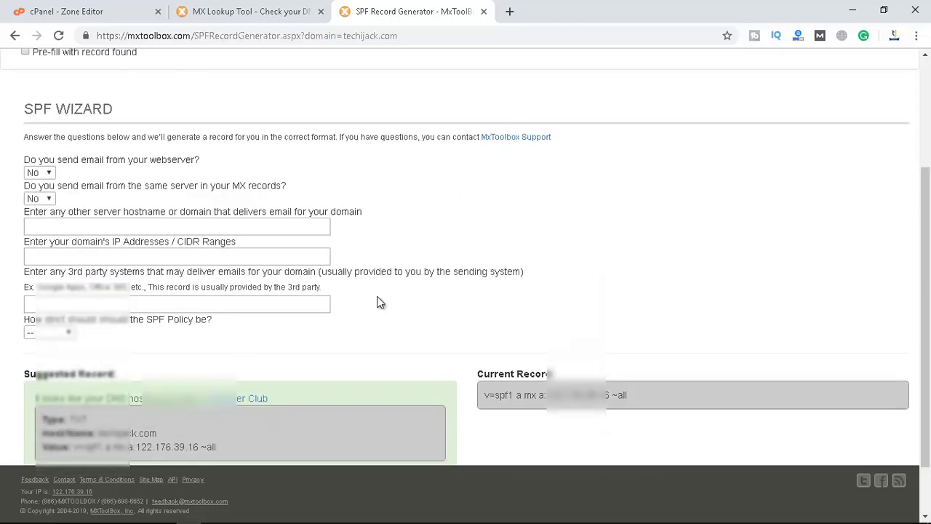
{"action": "scroll", "coordinate": [378, 301], "scroll_direction": "up", "scroll_amount": 4}
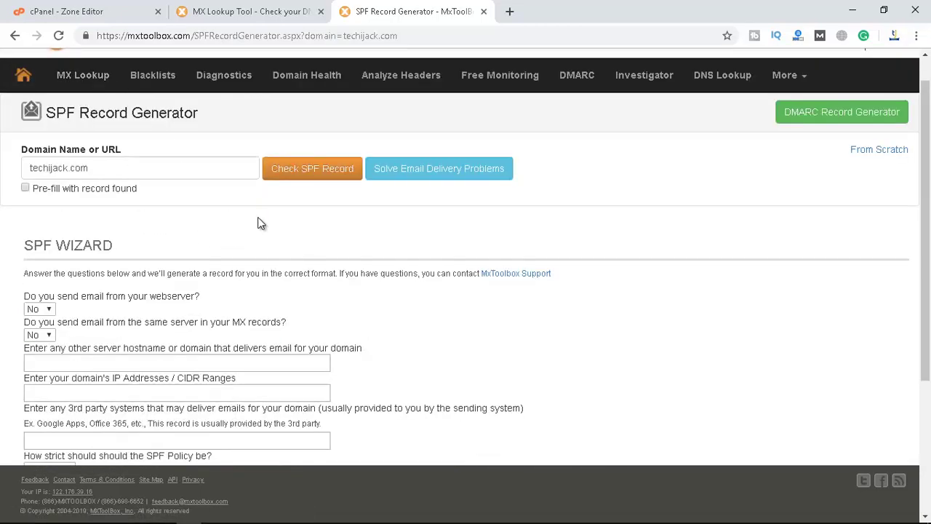
In the DMARC Record Generator, select the suggested _DMARC.techijack.com host and record value, then open a blank tab
{"action": "left_click", "coordinate": [800, 118]}
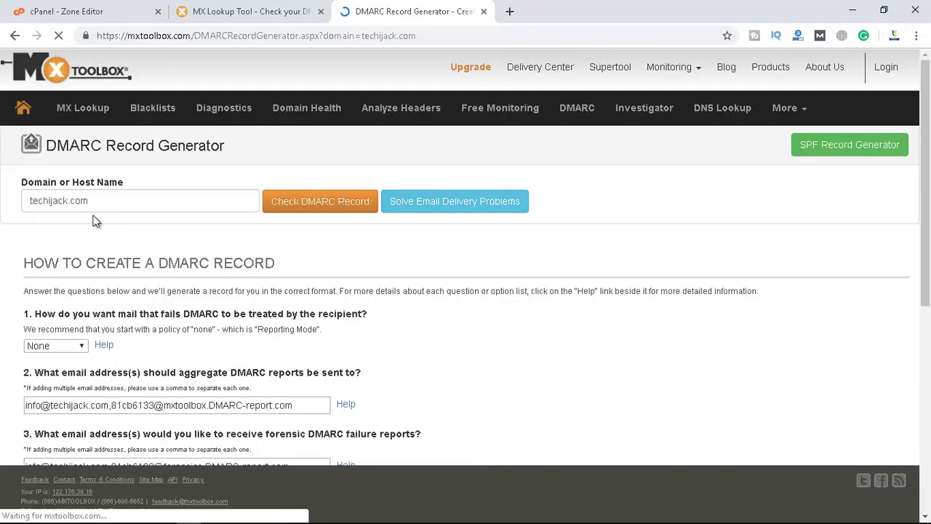
{"action": "left_click_drag", "start_coordinate": [116, 201], "coordinate": [23, 205]}
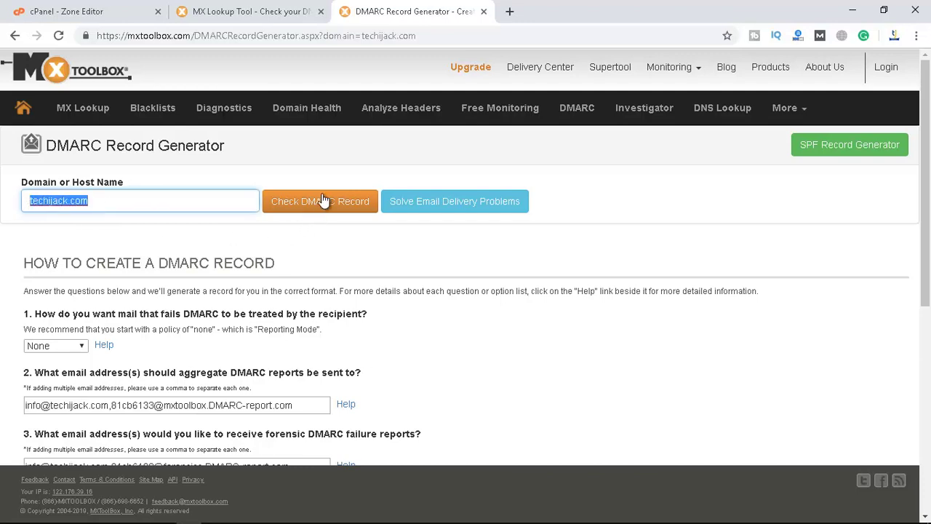
{"action": "scroll", "coordinate": [195, 284], "scroll_direction": "down", "scroll_amount": 5}
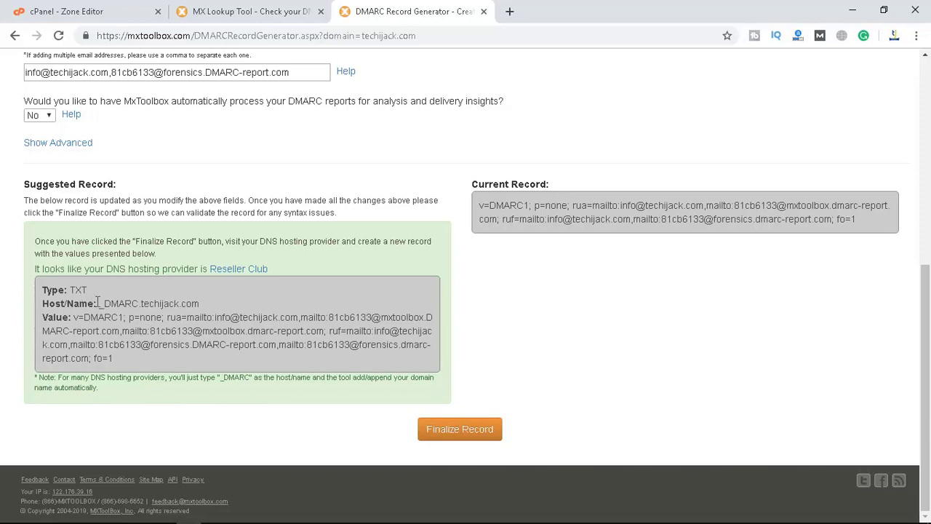
{"action": "left_click_drag", "start_coordinate": [96, 303], "coordinate": [196, 304]}
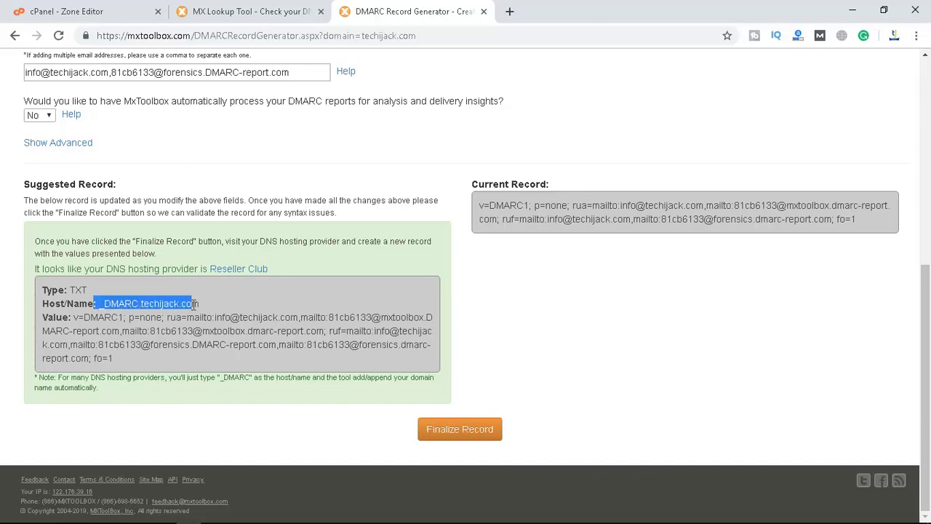
{"action": "left_click_drag", "start_coordinate": [72, 317], "coordinate": [112, 365]}
{"action": "scroll", "coordinate": [280, 312], "scroll_direction": "up", "scroll_amount": 5}
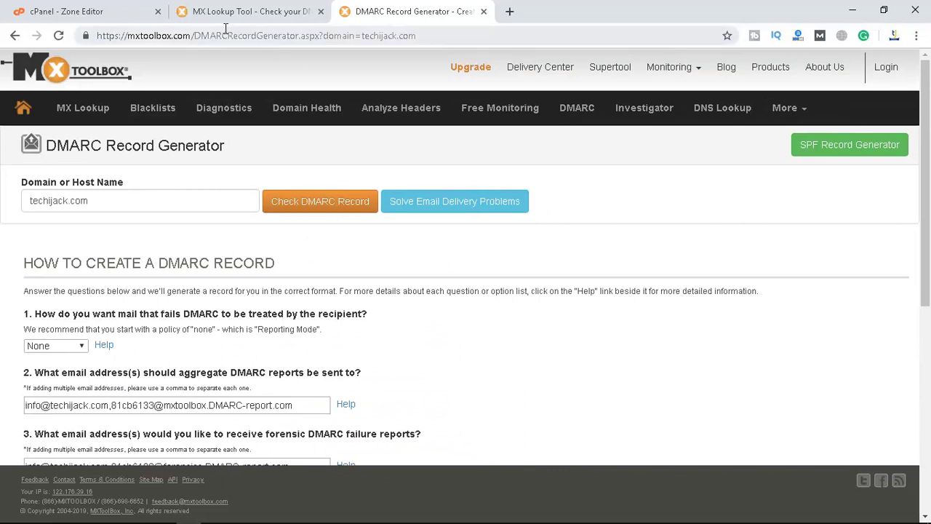
{"action": "left_click", "coordinate": [509, 12]}
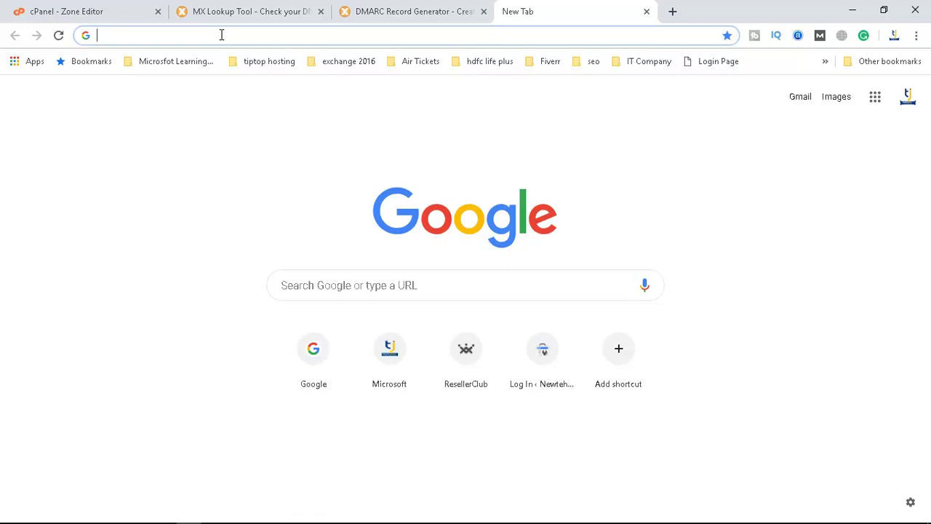
{"action": "type", "text": "m"}
{"action": "key", "text": "Escape"}
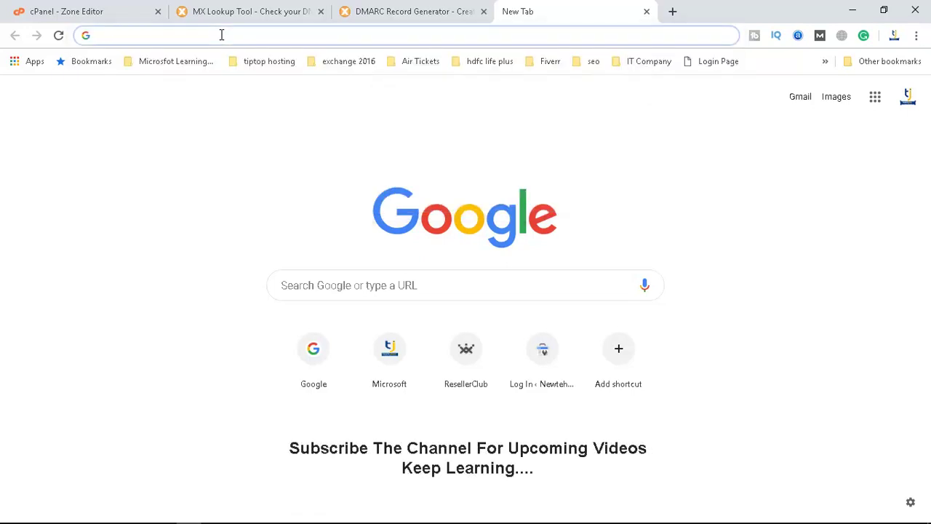
{"action": "type", "text": "https:"}
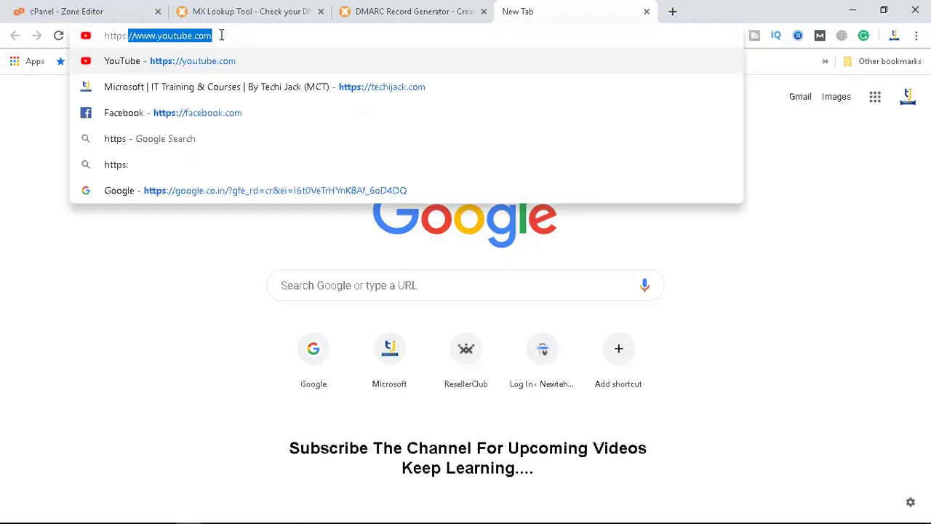
{"action": "type", "text": "//mymail"}
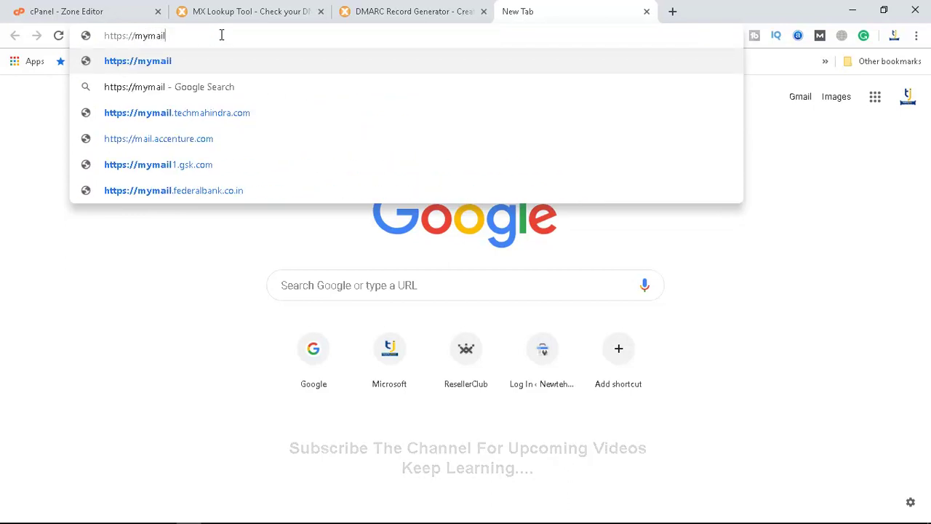
{"action": "type", "text": ".techijac"}
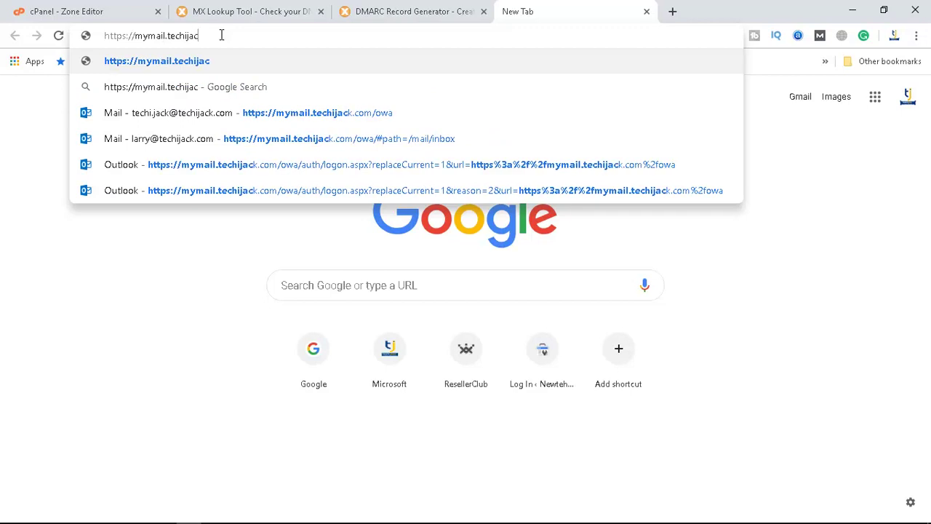
{"action": "type", "text": "k.com/owa"}
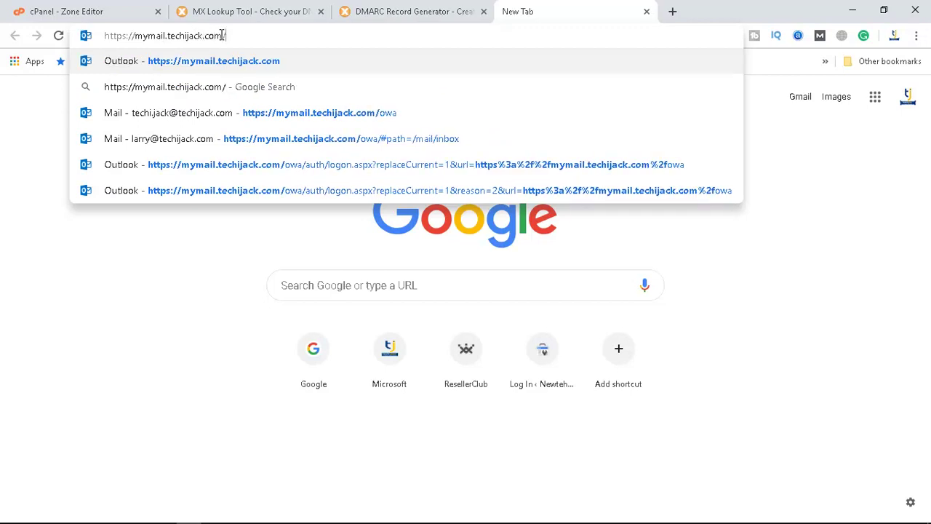
{"action": "key", "text": "Return"}
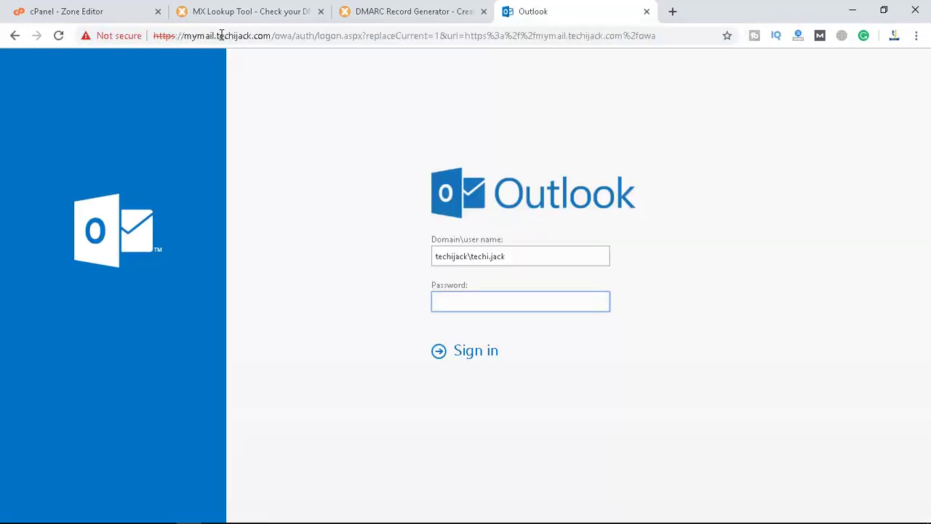
{"action": "type", "text": "********"}
{"action": "key", "text": "Return"}
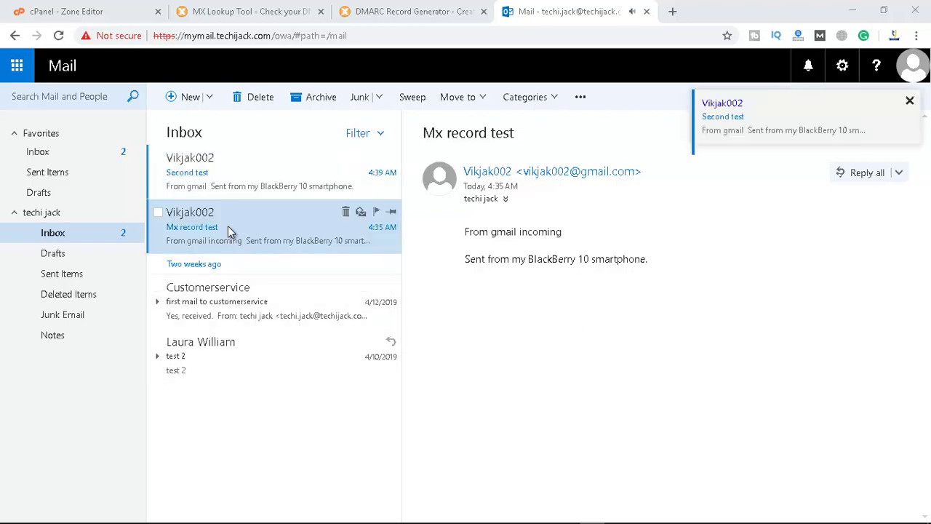
{"action": "left_click", "coordinate": [209, 177]}
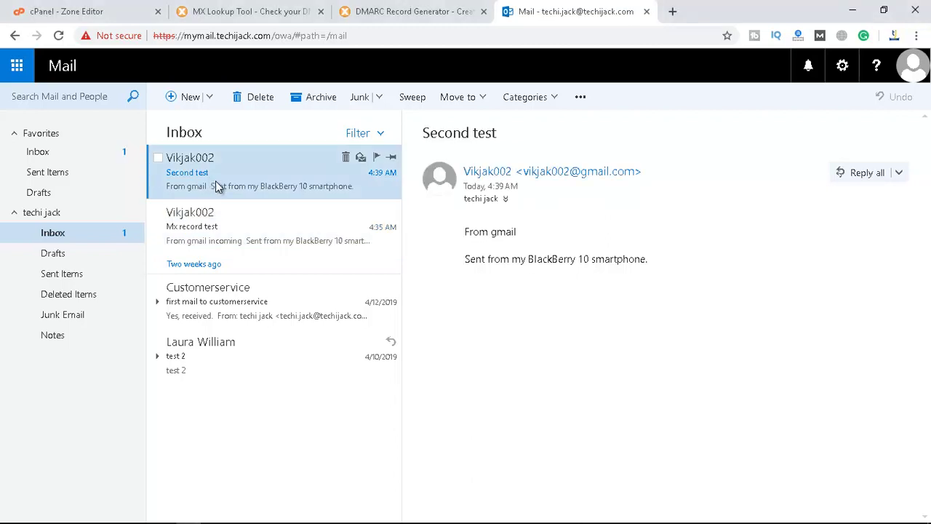